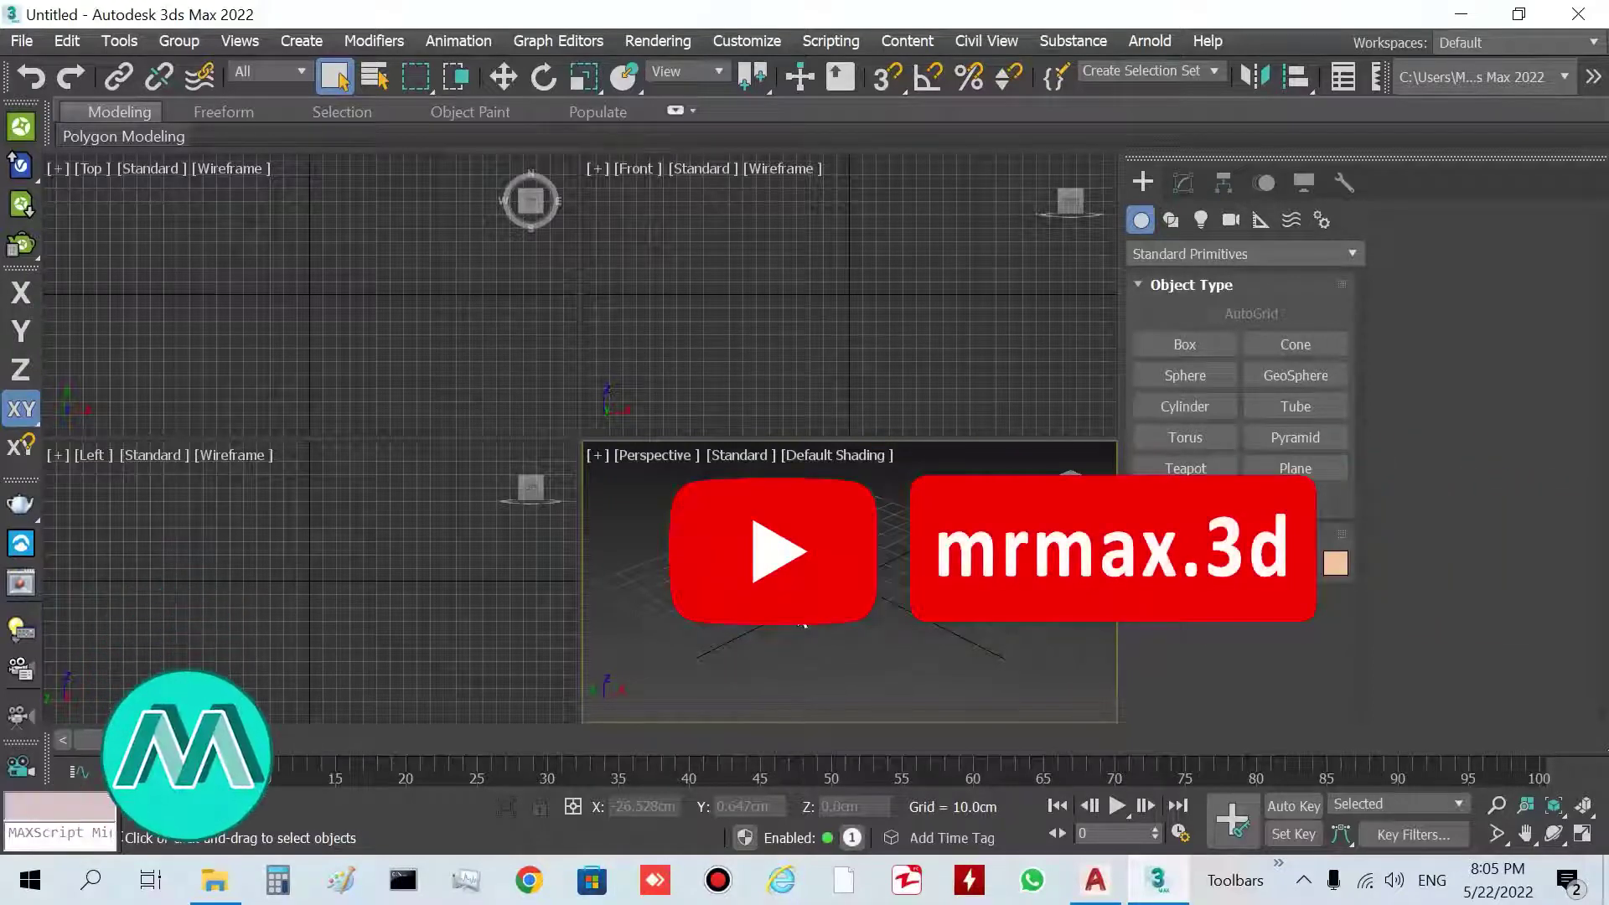
Import the camion3d14 DWG file from the Trucks 3D folder, reaching its import options.
click(20, 41)
mouse_move(143, 366)
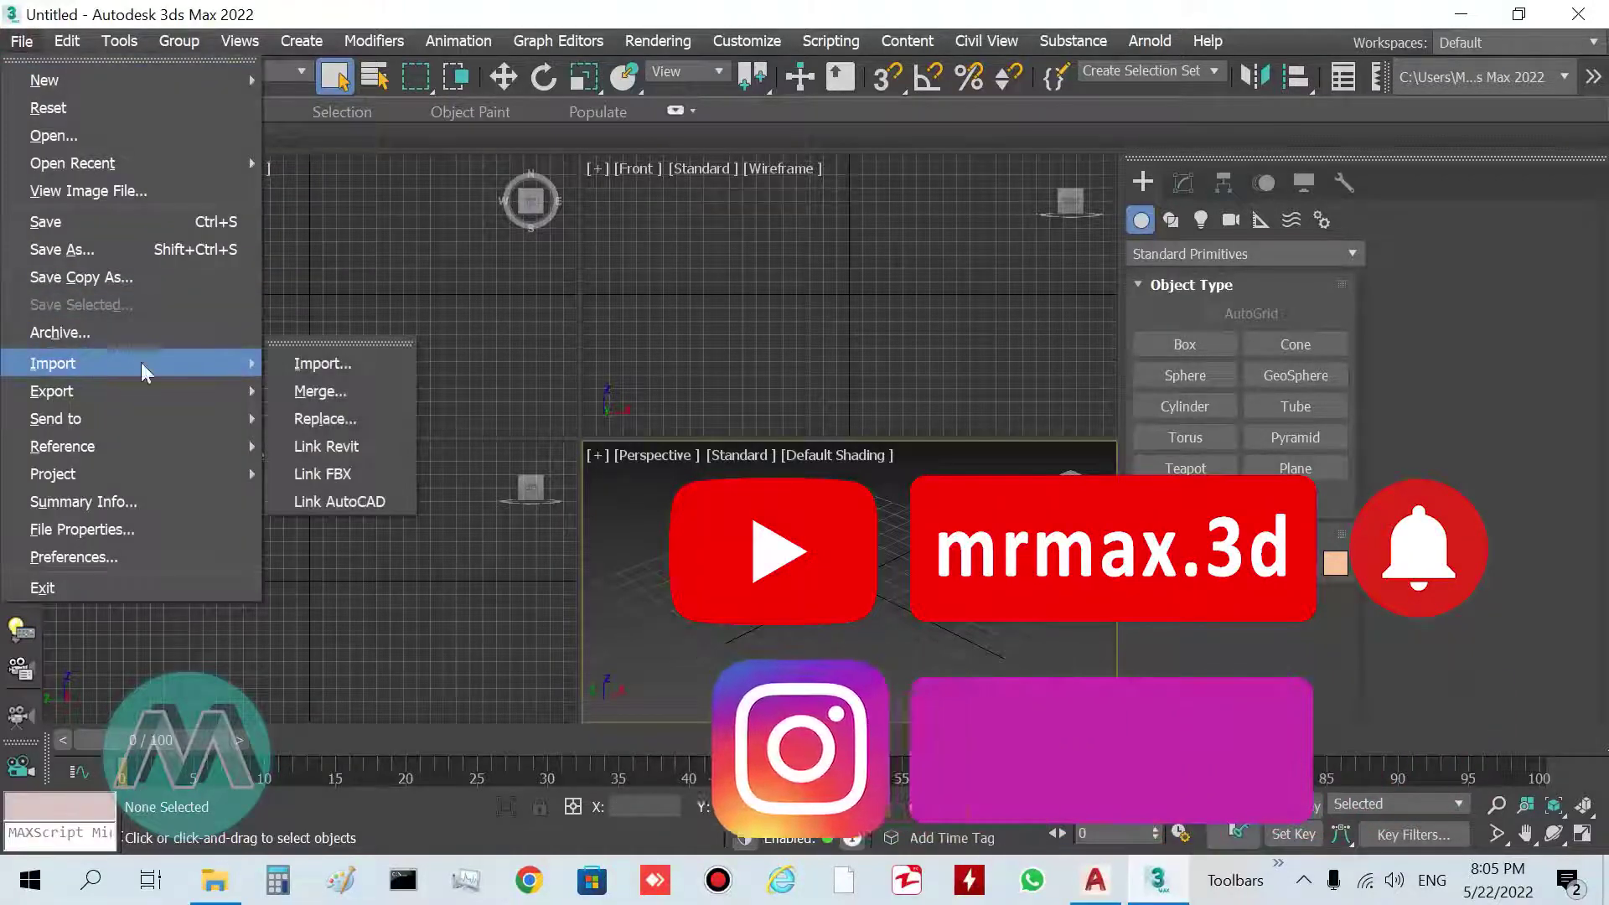
click(297, 365)
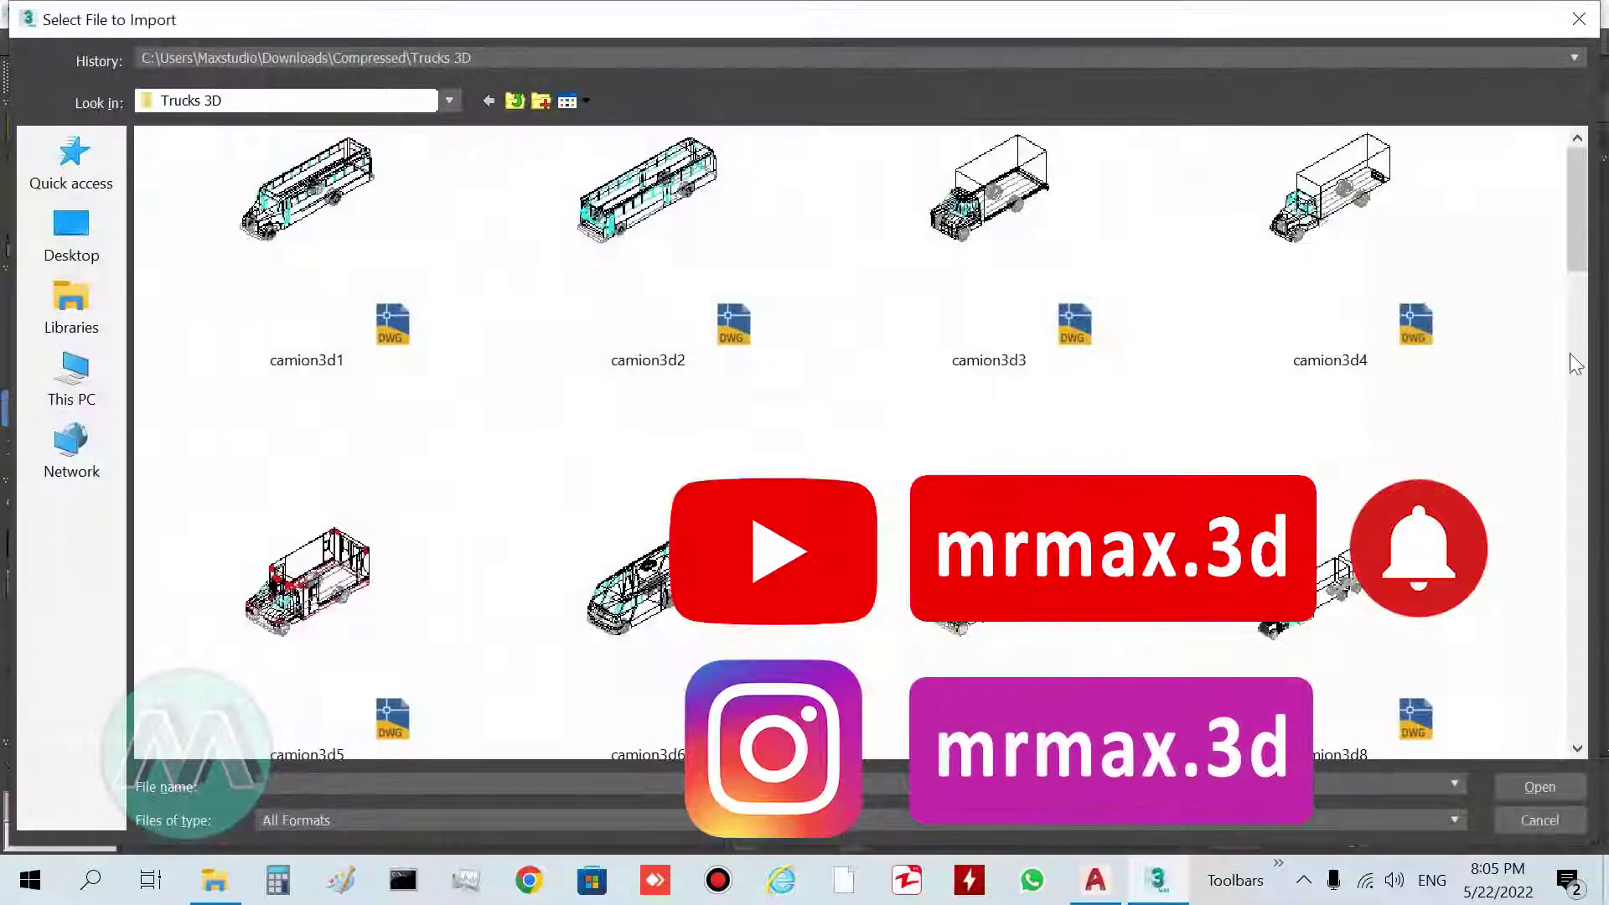
drag(1573, 243, 1579, 306)
scroll(584, 544, down, 6)
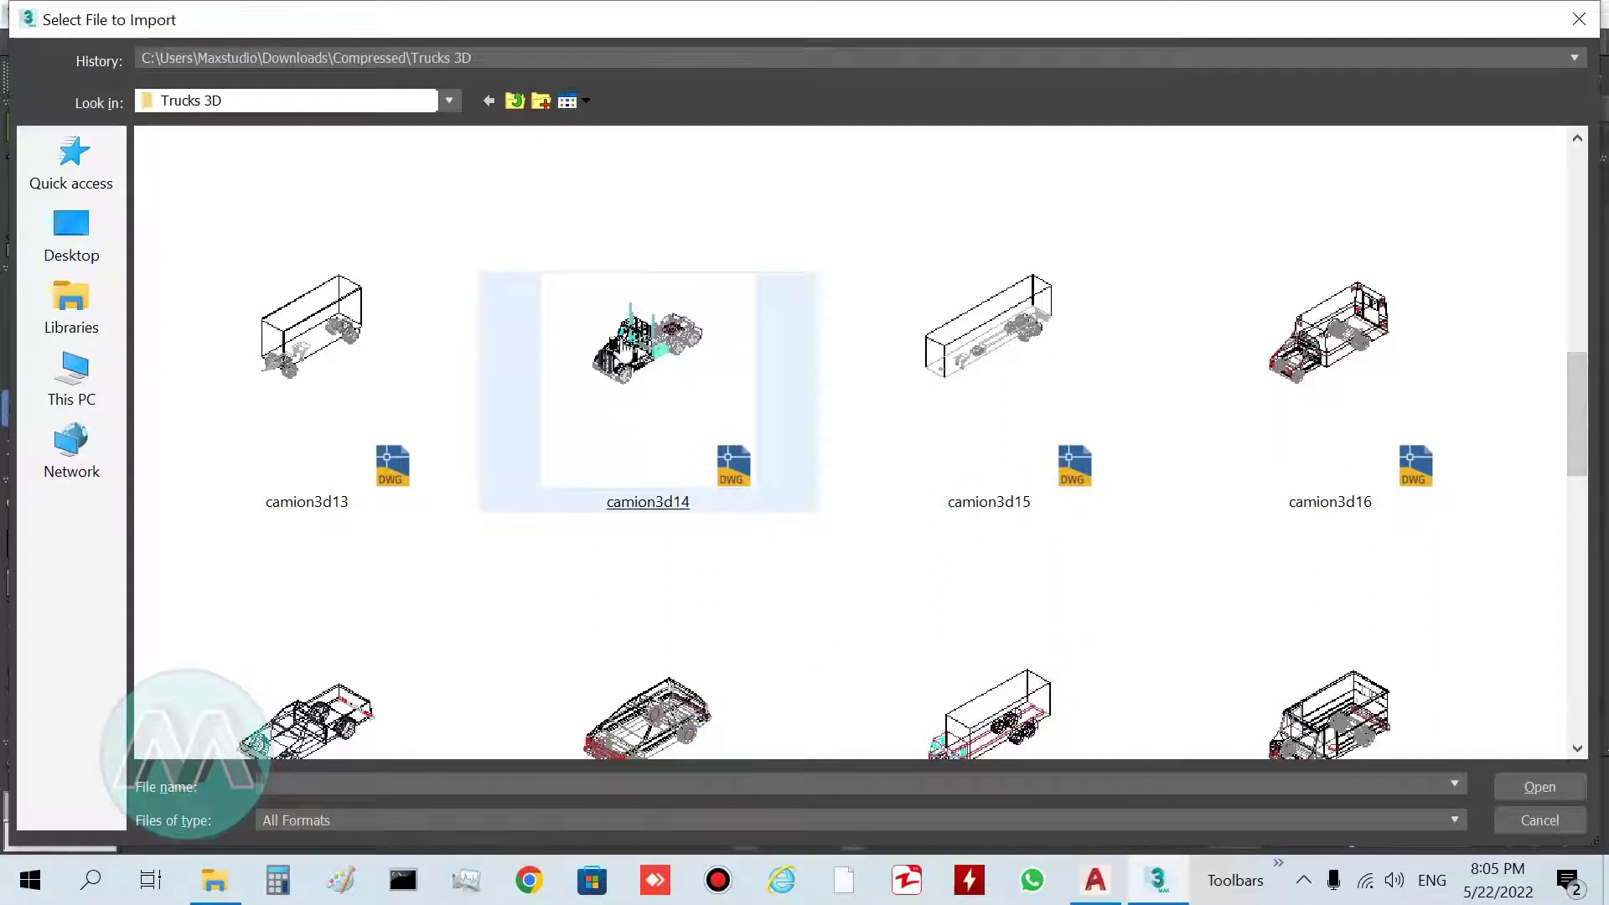
double_click(635, 379)
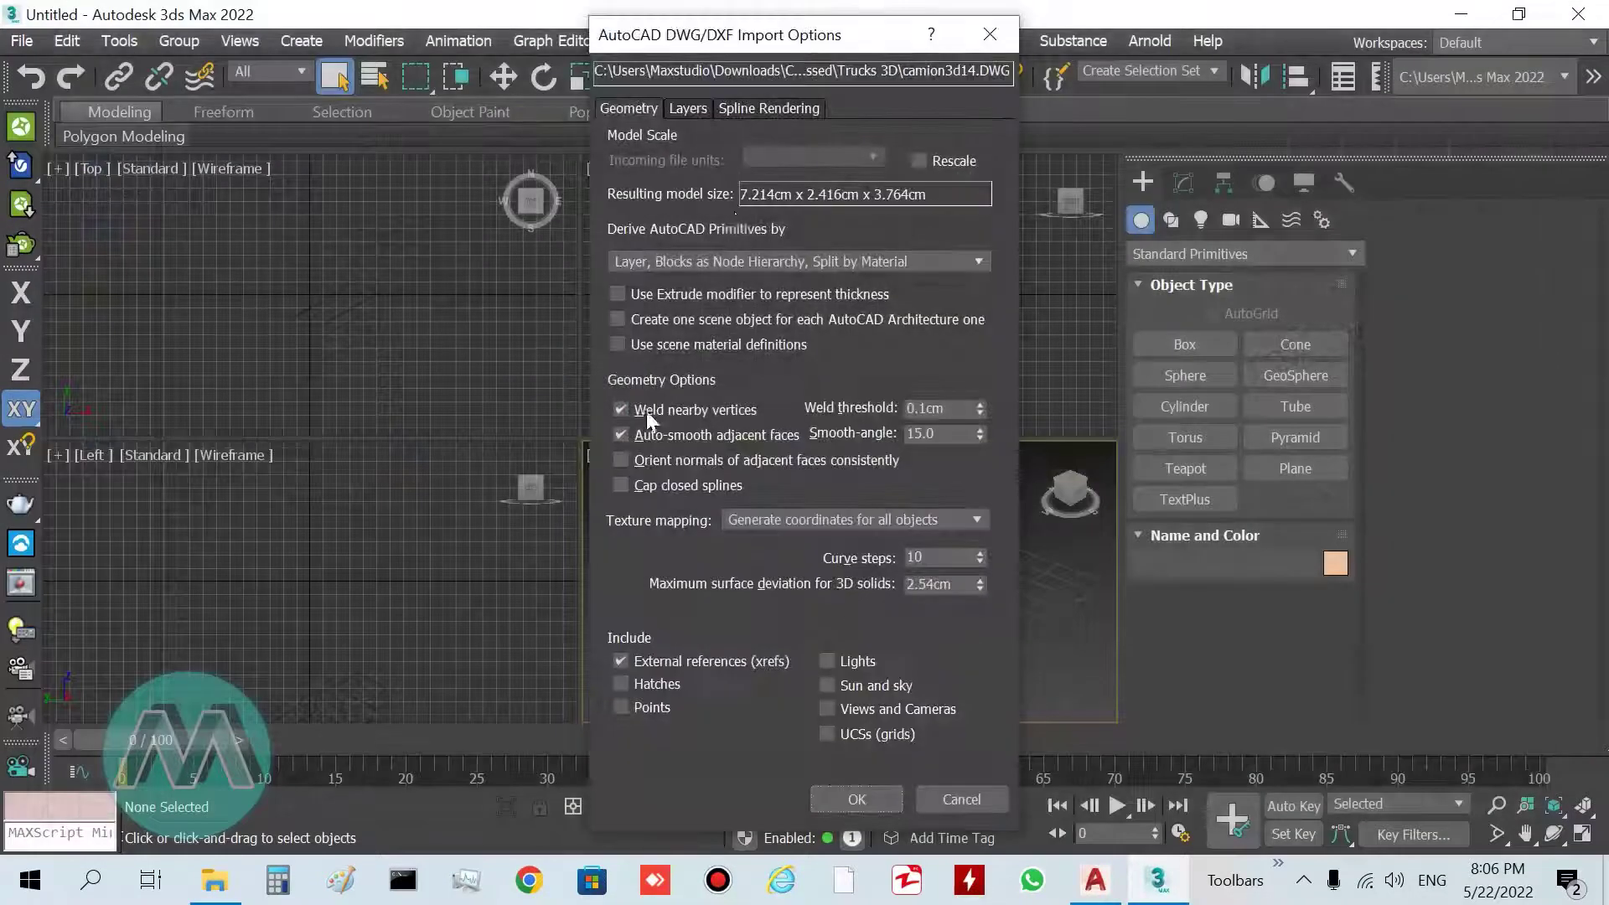
Enable rescaling with Meters as the incoming file units and import the truck despite its distant centre.
drag(726, 48, 688, 41)
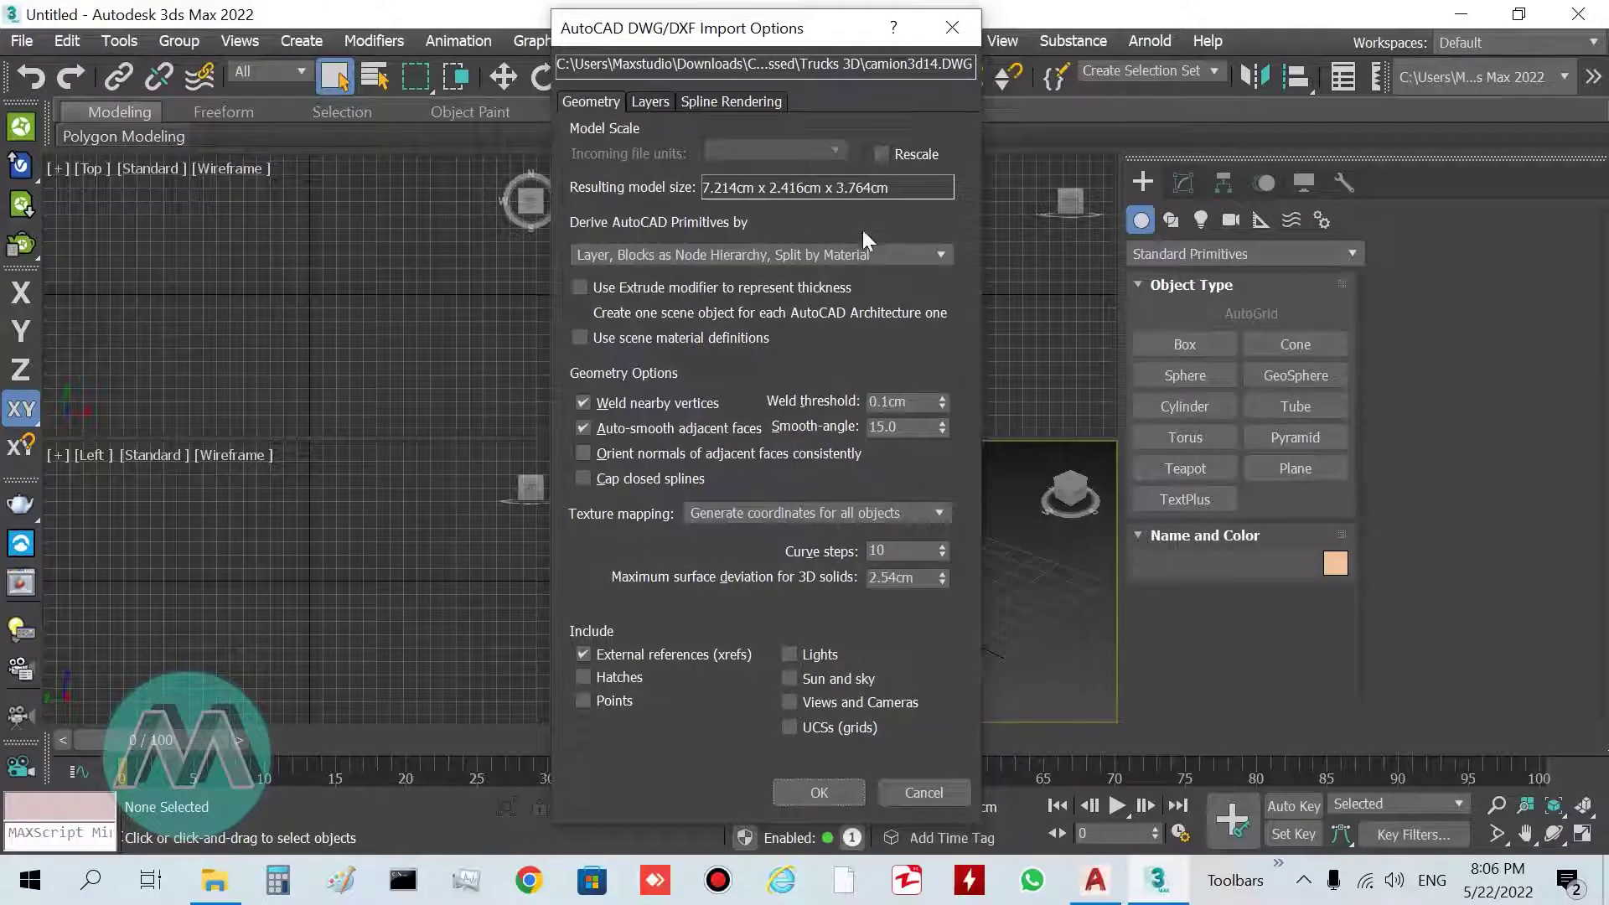
click(880, 156)
click(828, 149)
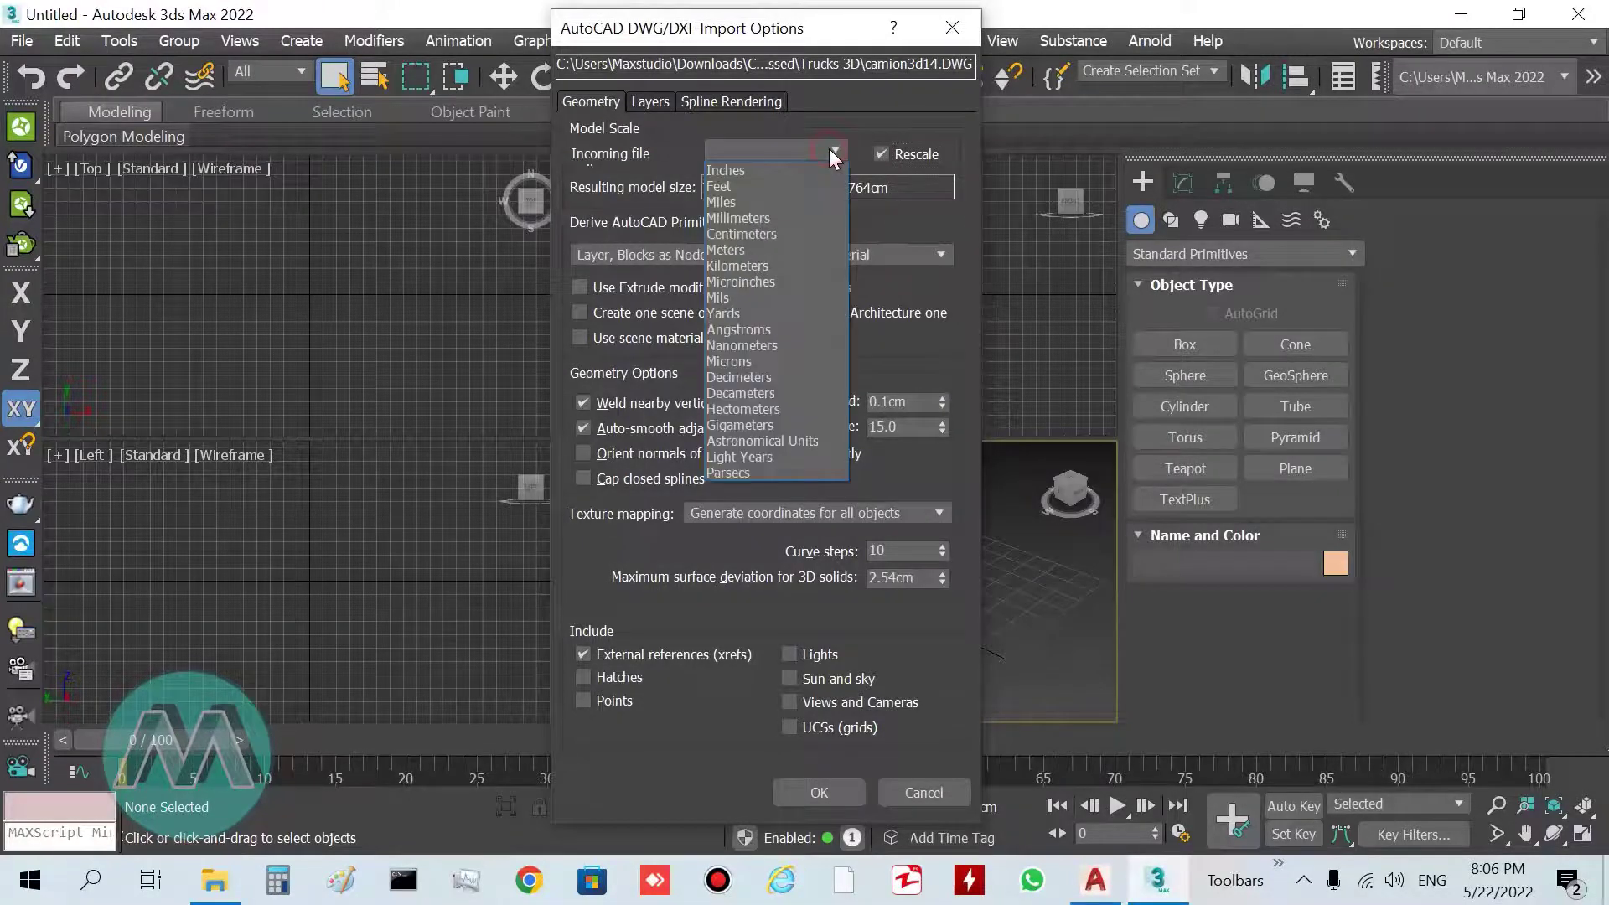
click(727, 249)
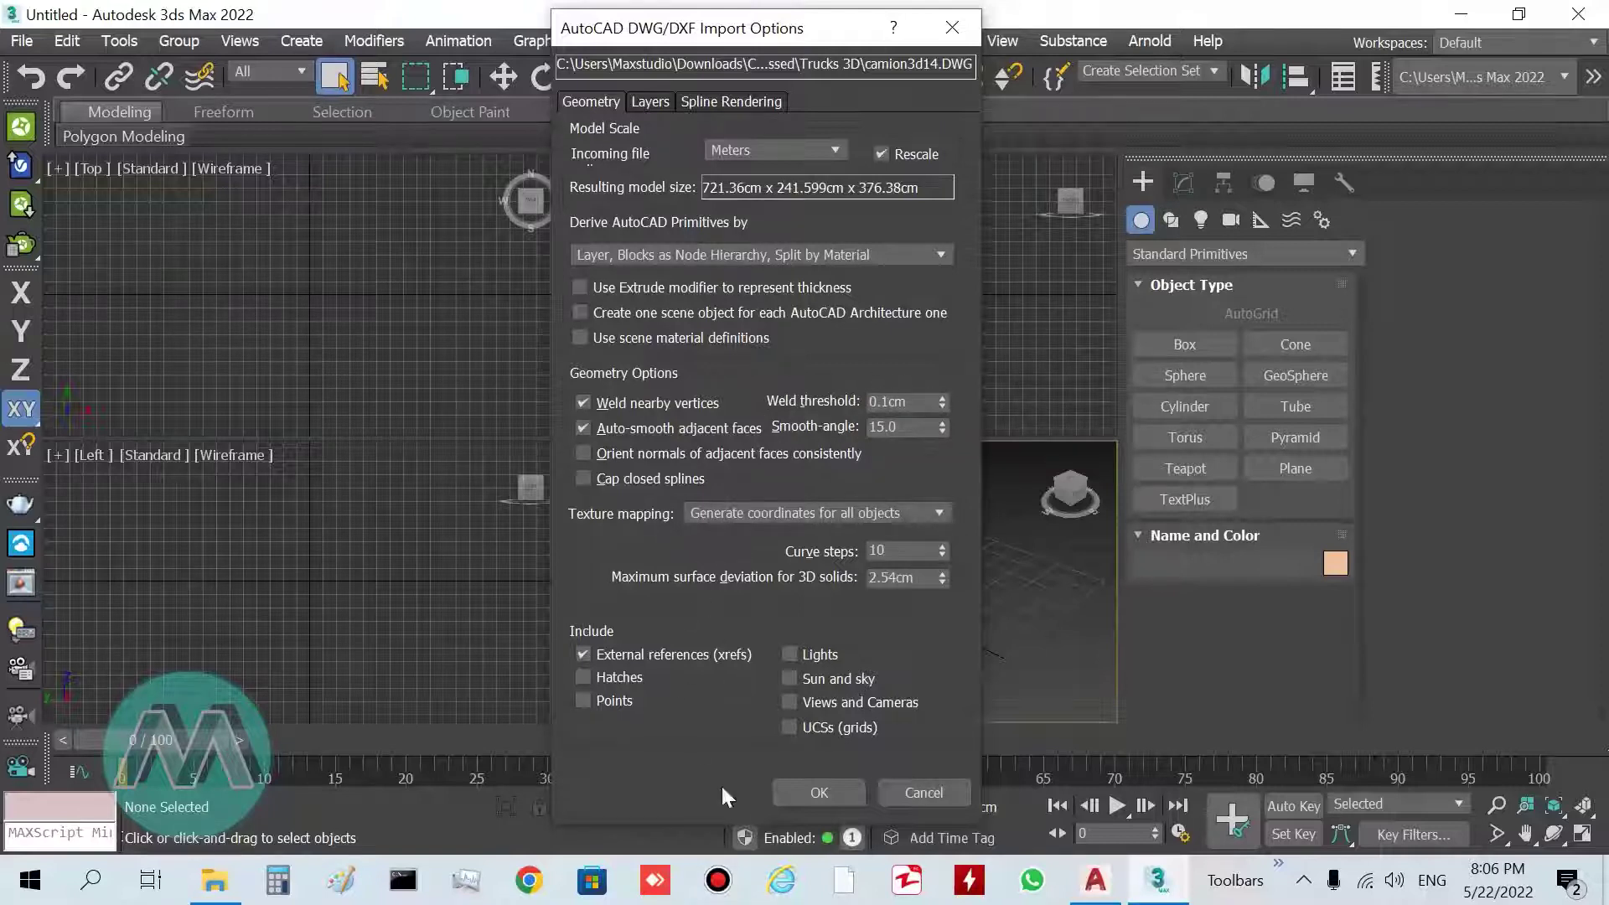
click(791, 801)
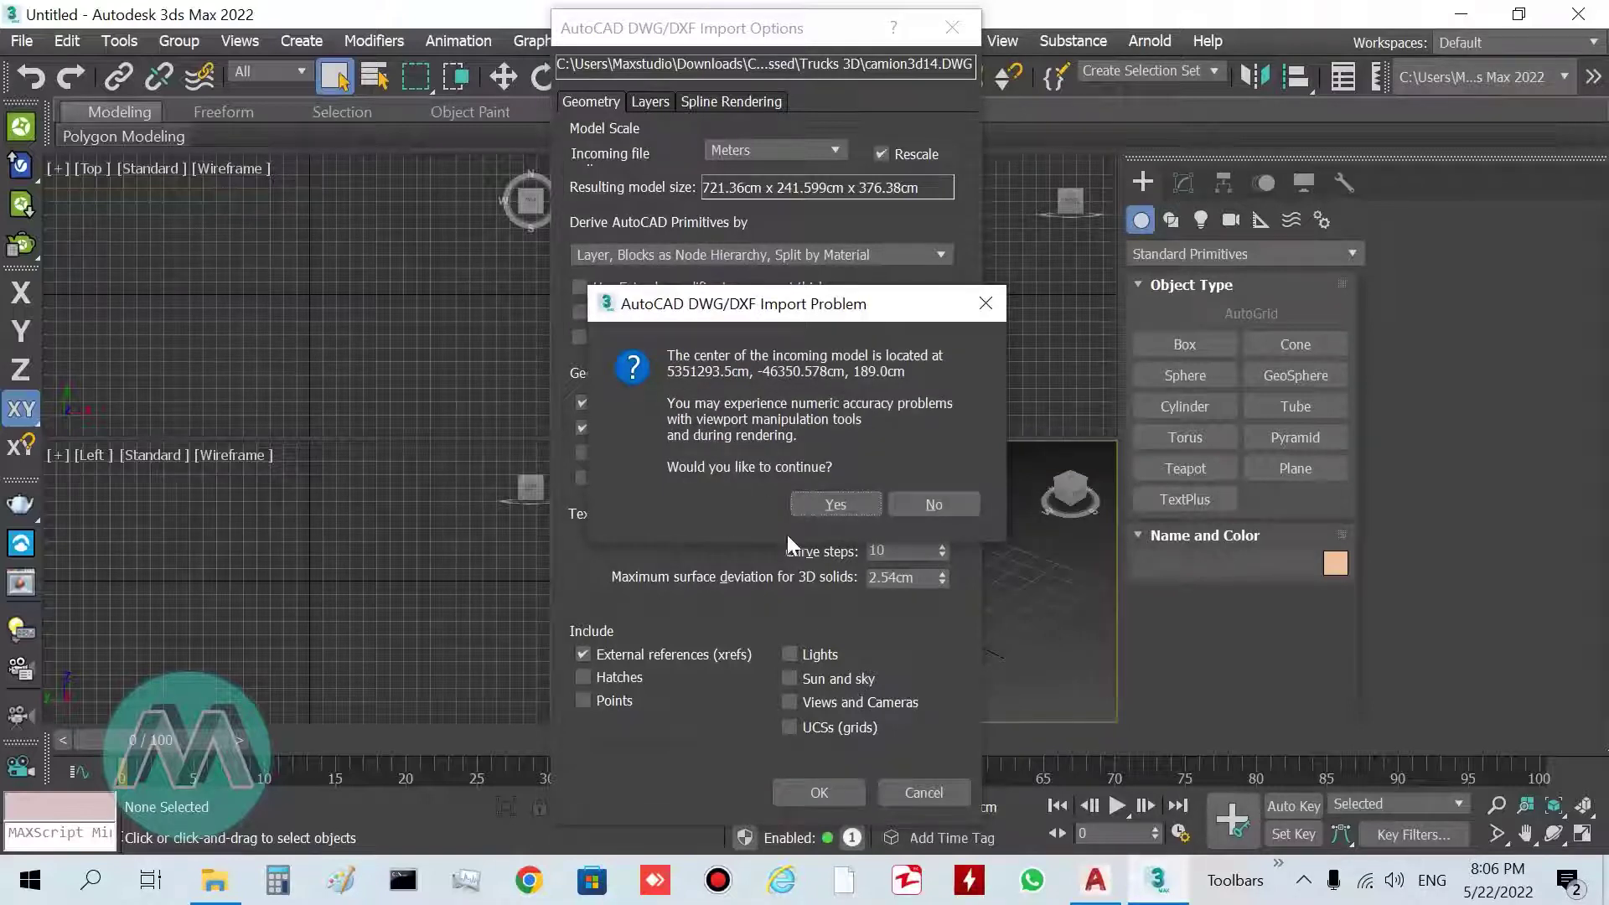
click(813, 505)
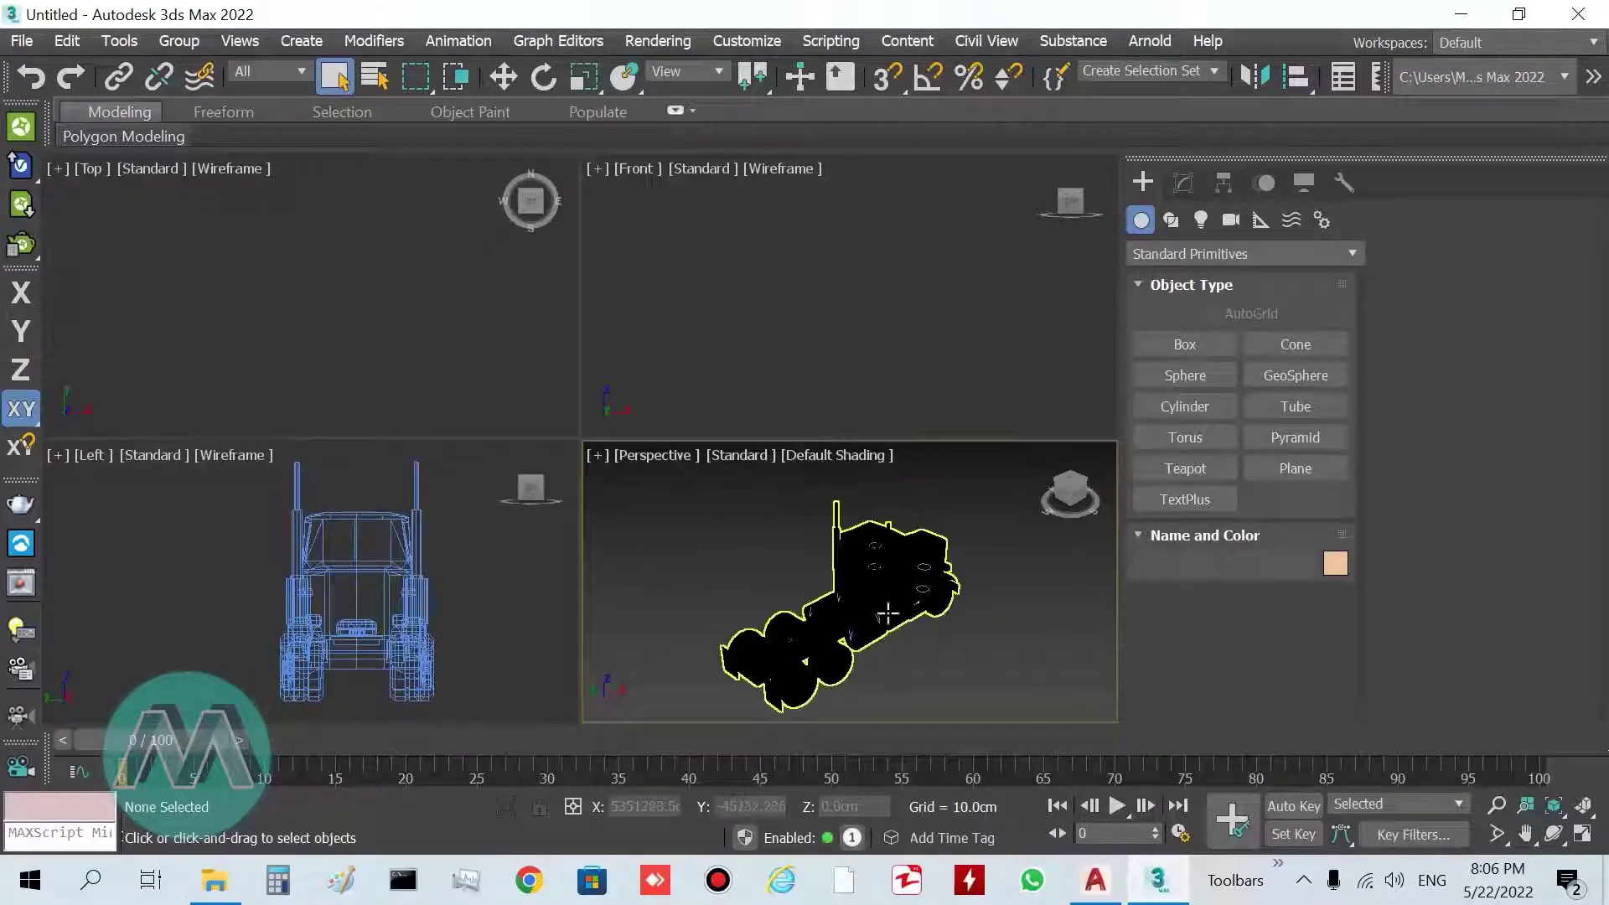
Move the imported truck mesh to the world origin by zeroing its X, Y and Z position.
click(907, 551)
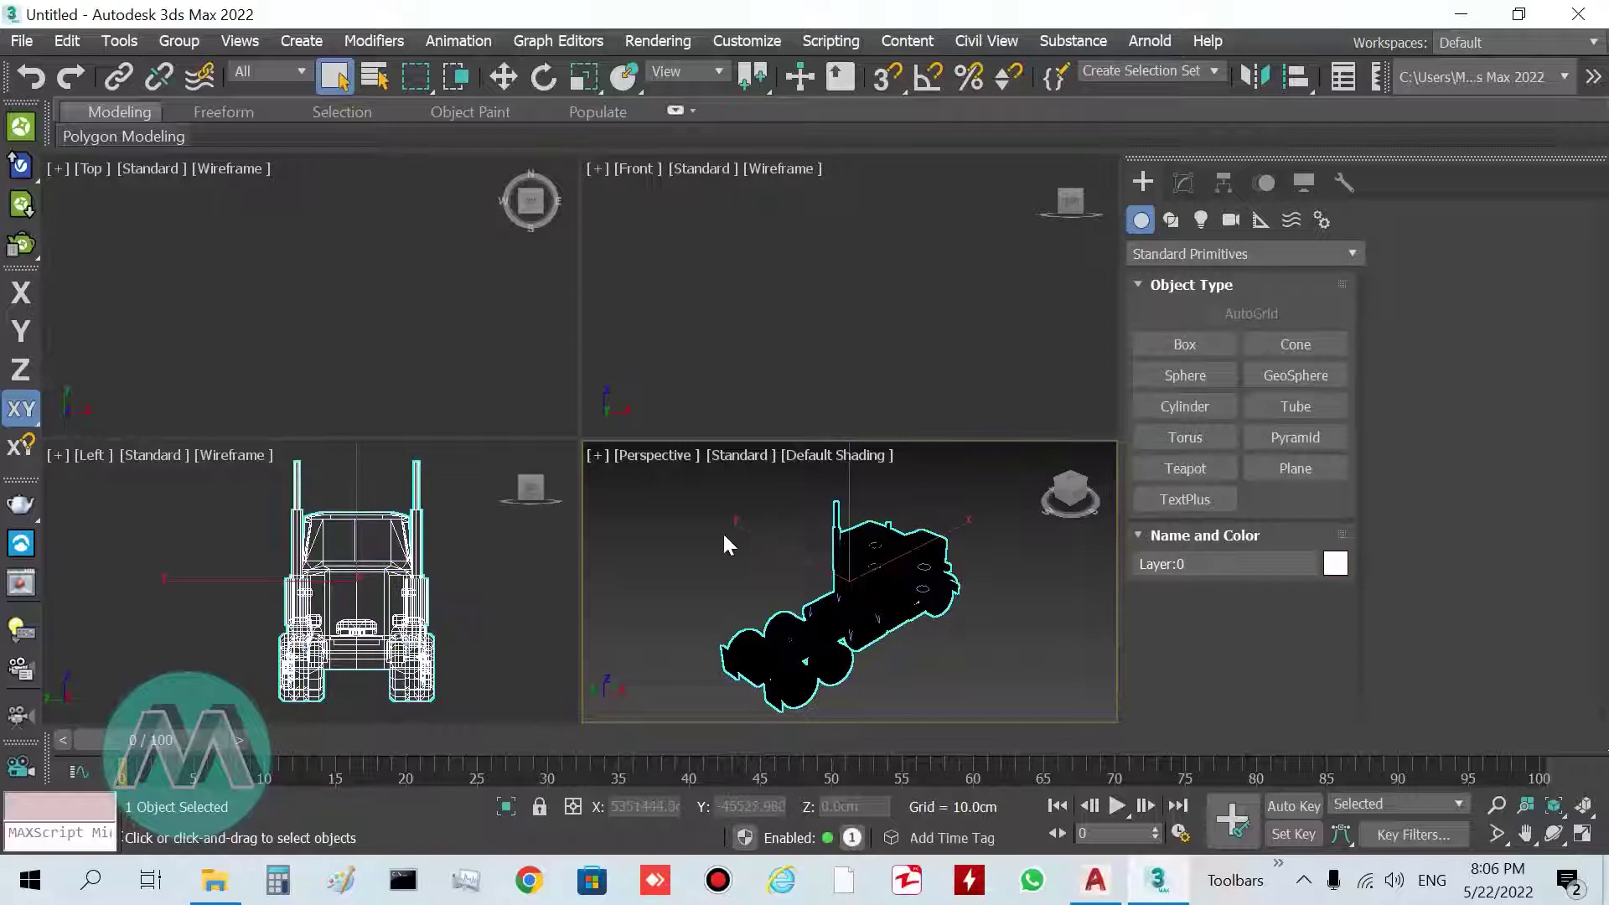
click(503, 77)
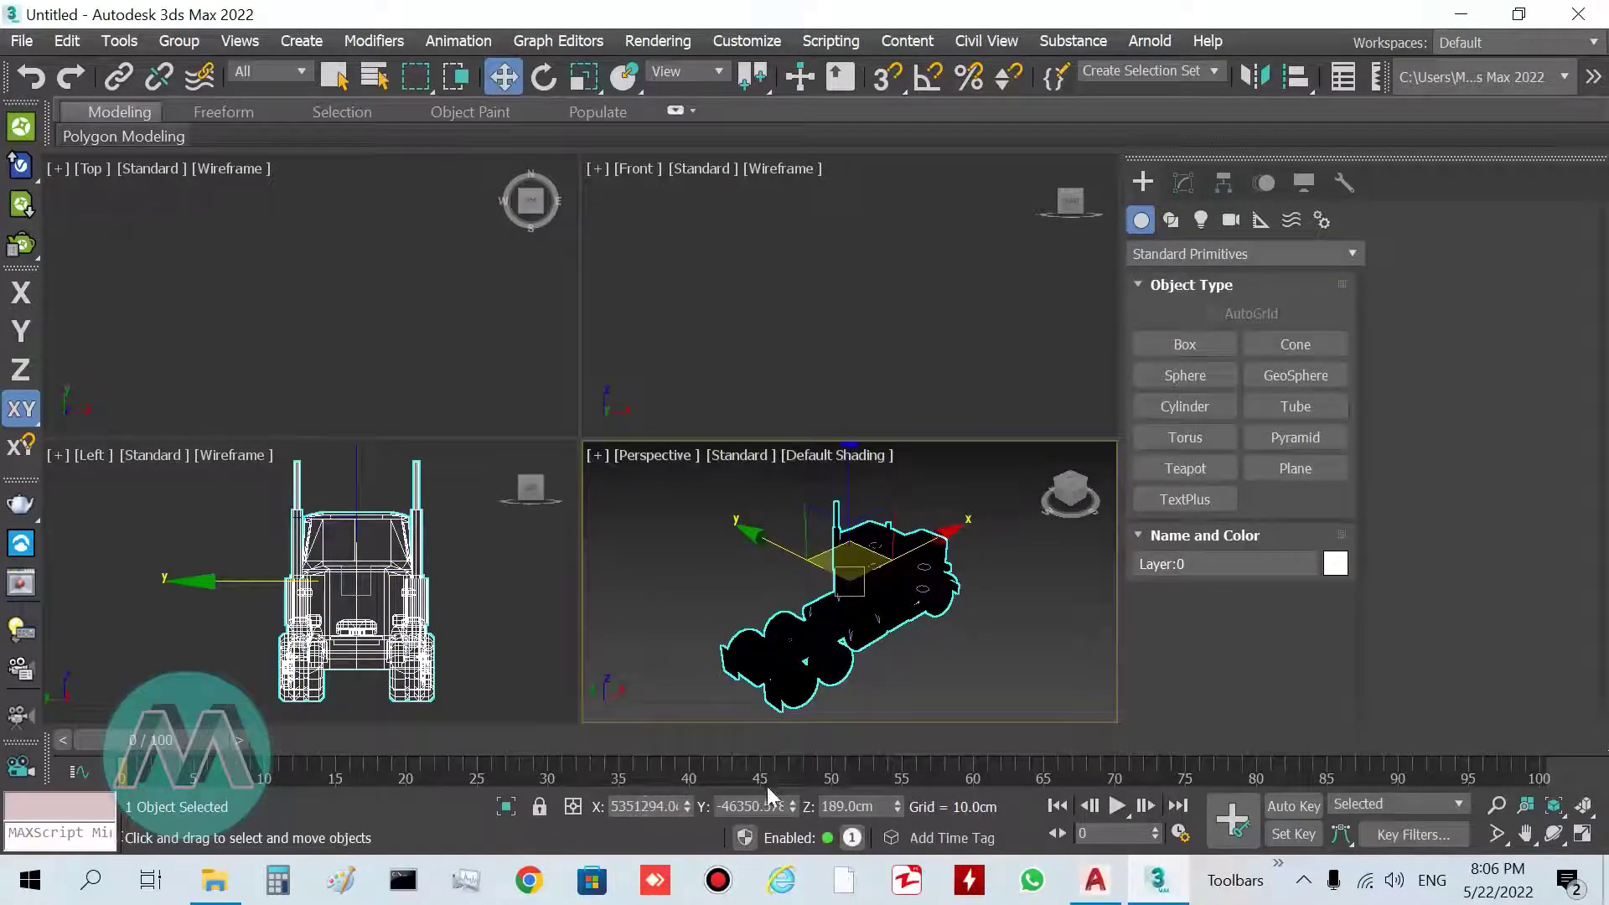
right_click(687, 807)
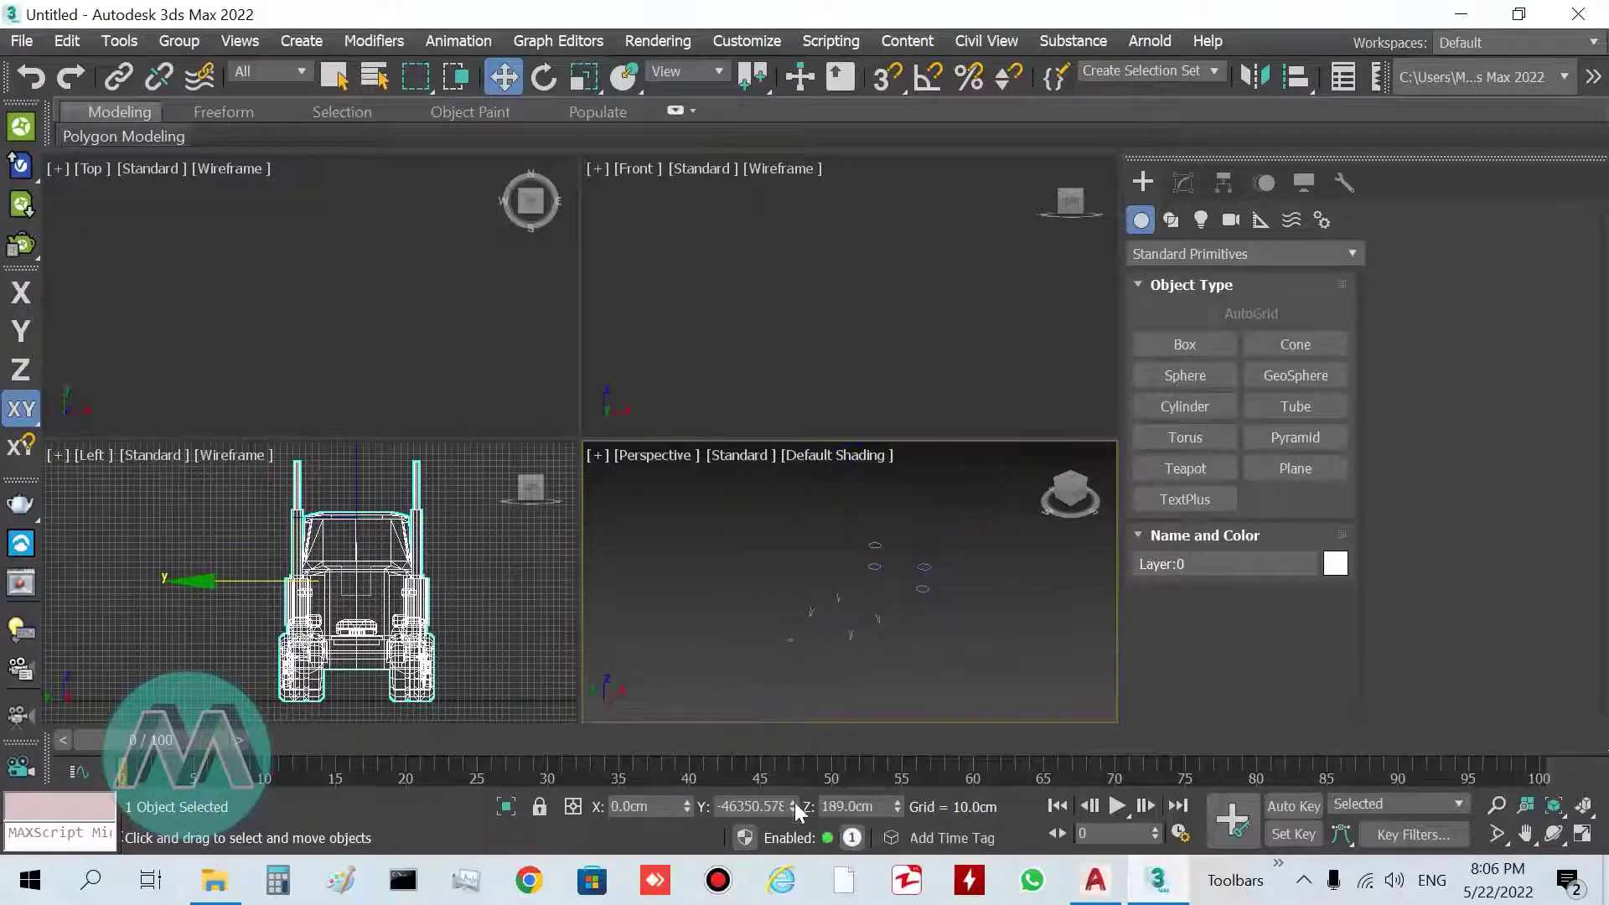
right_click(793, 806)
right_click(896, 806)
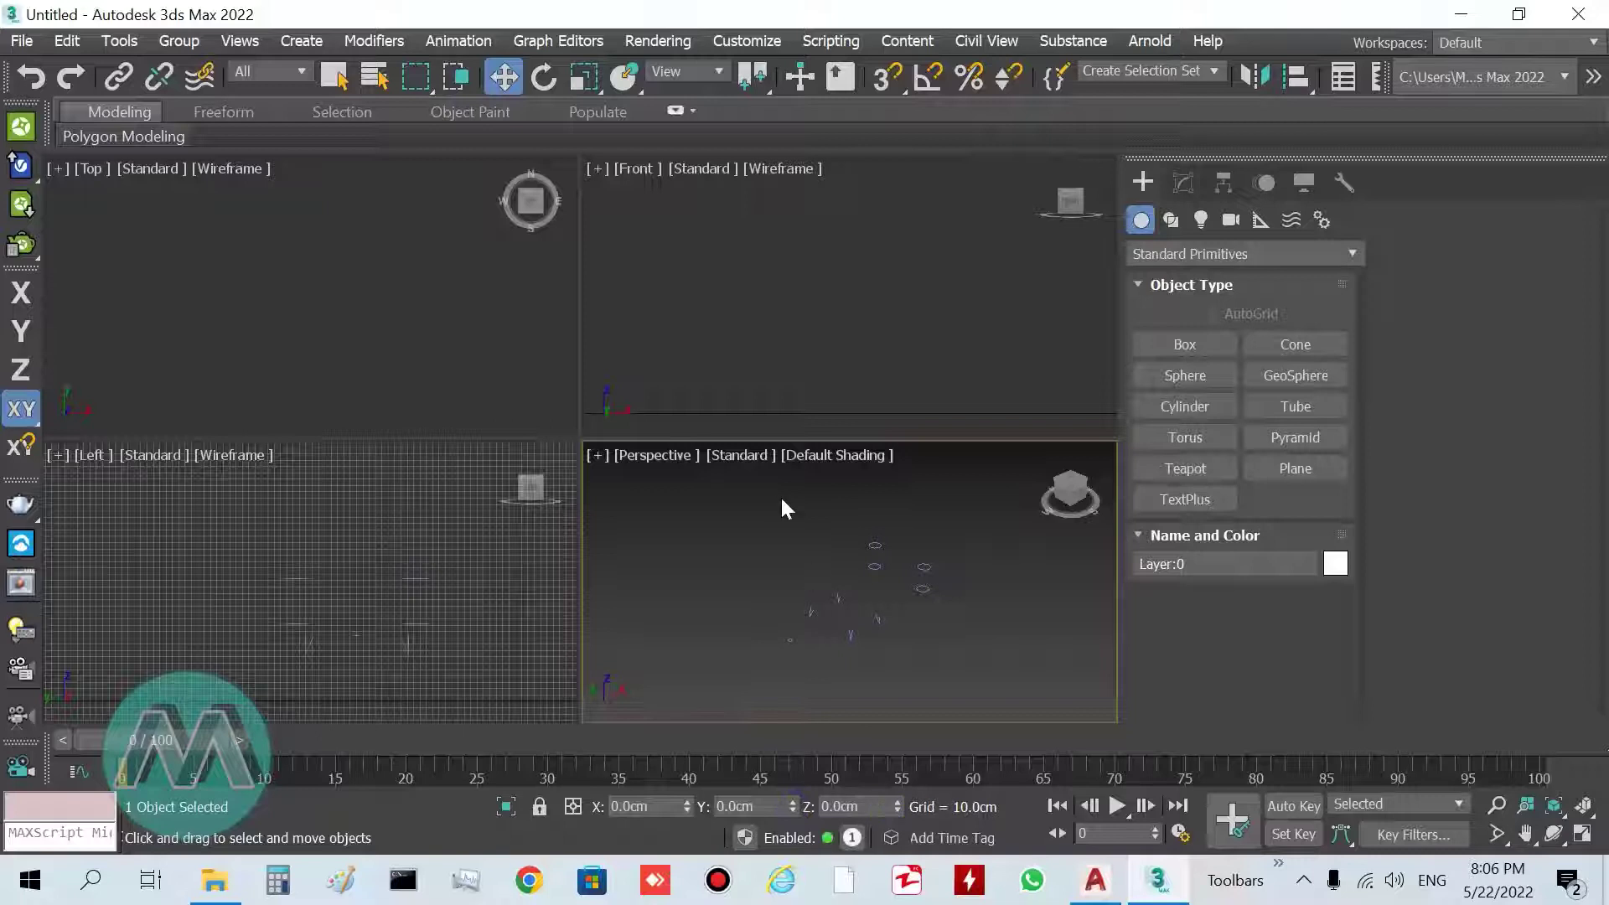
Delete the leftover spline shape remaining at the truck's original location and fit all views to the truck.
drag(961, 675, 955, 678)
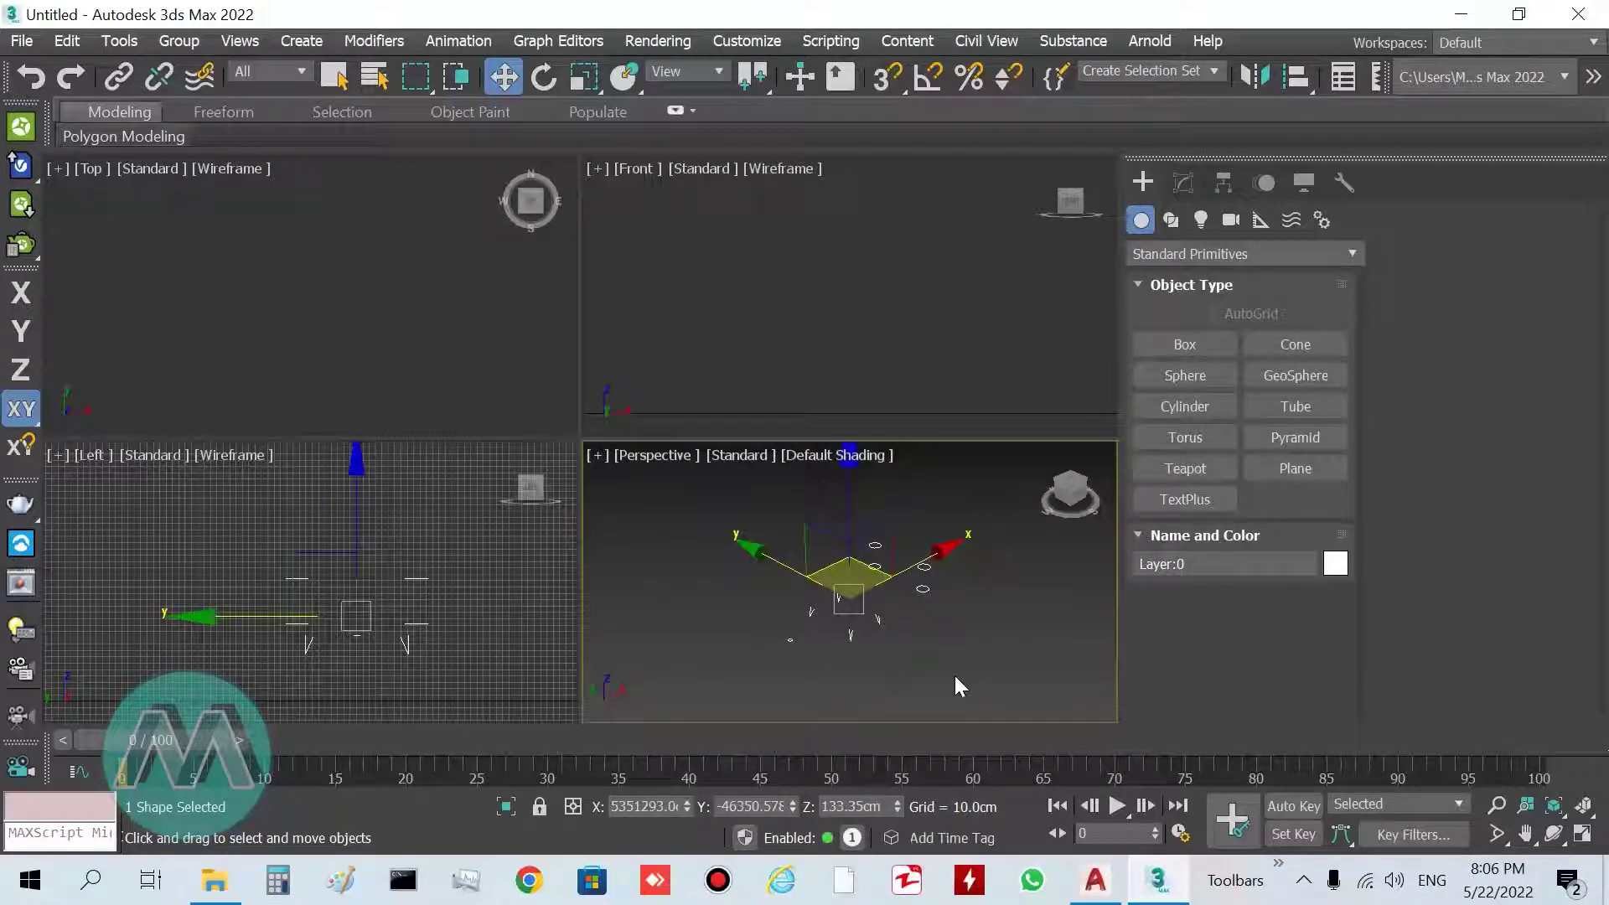
key(Delete)
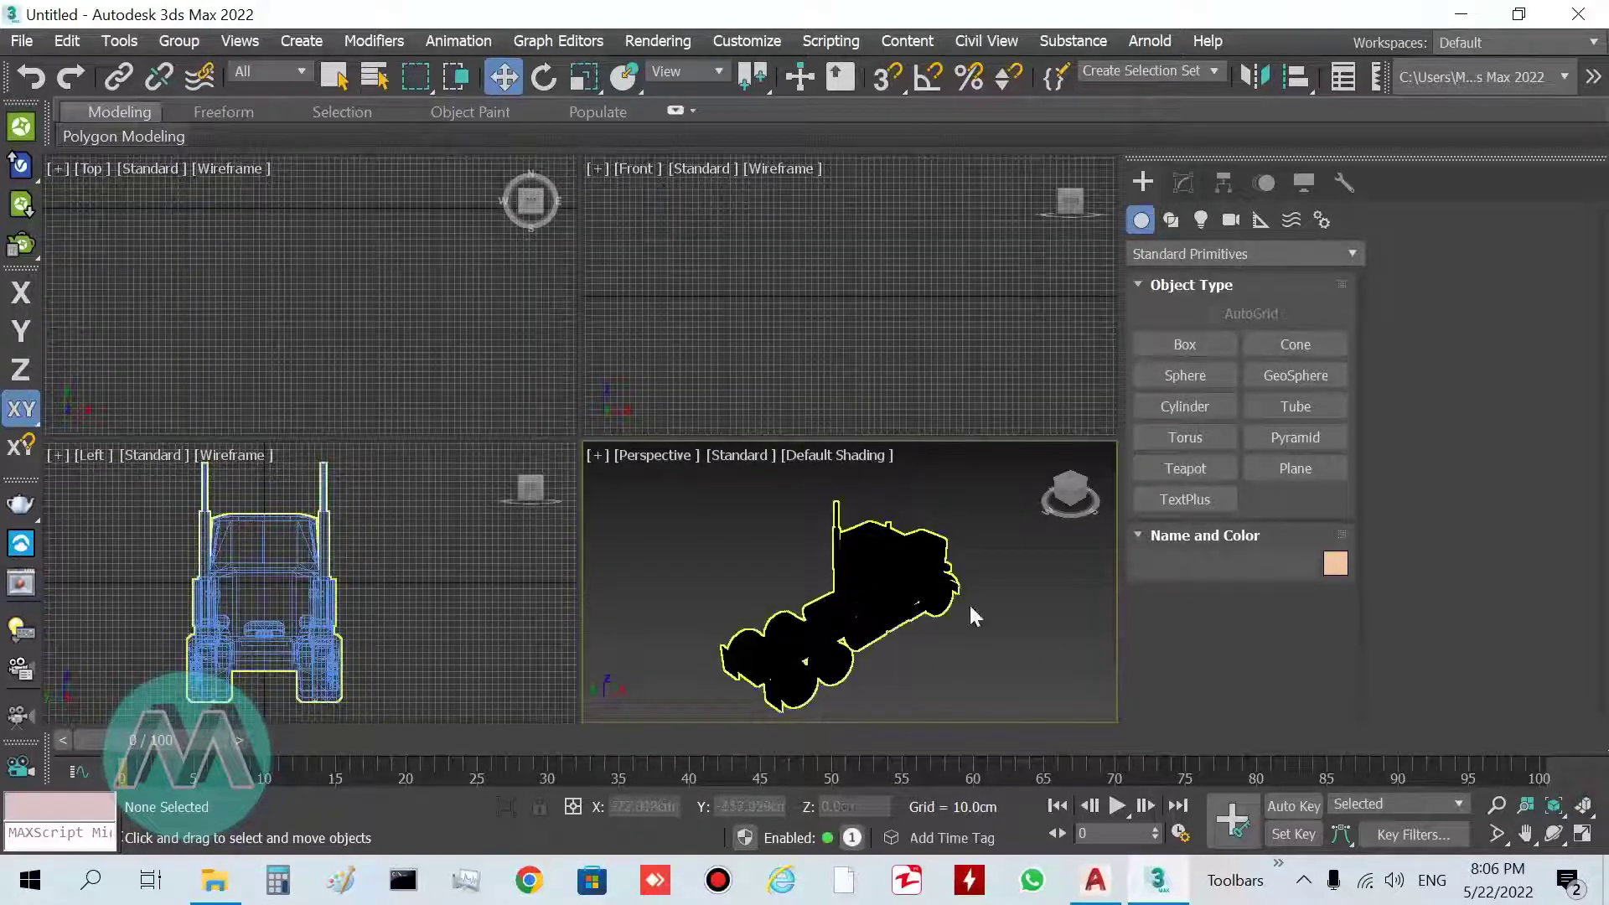
click(1587, 806)
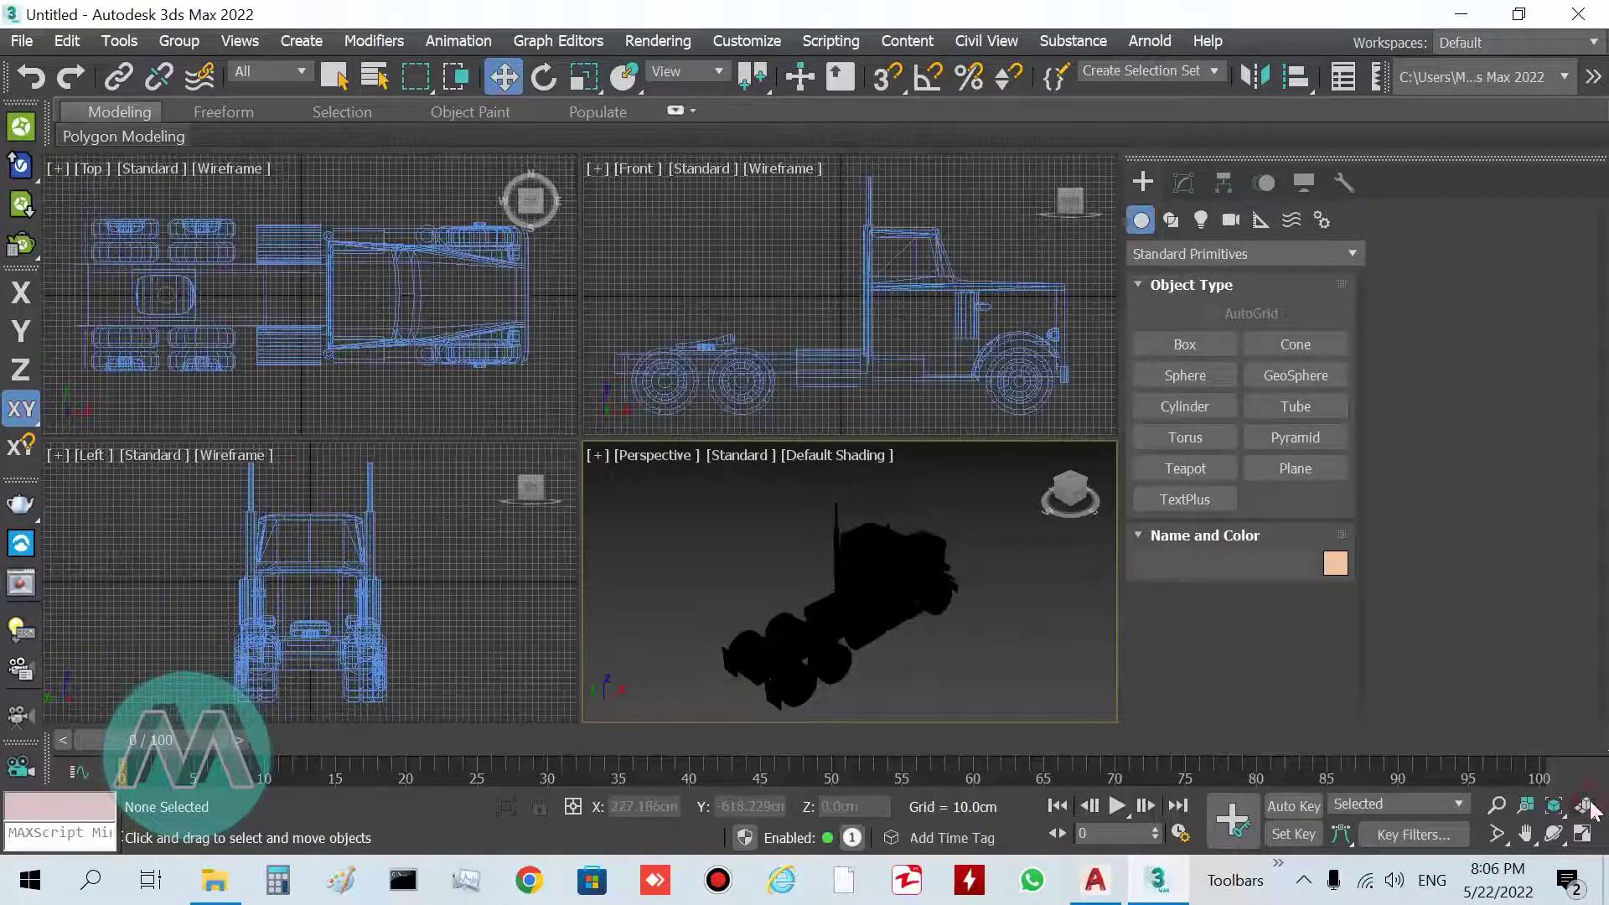
Select the truck in a maximized Perspective view and load the UVW Remove utility.
click(913, 580)
key(alt+w)
alt+middle_drag(963, 558, 727, 561)
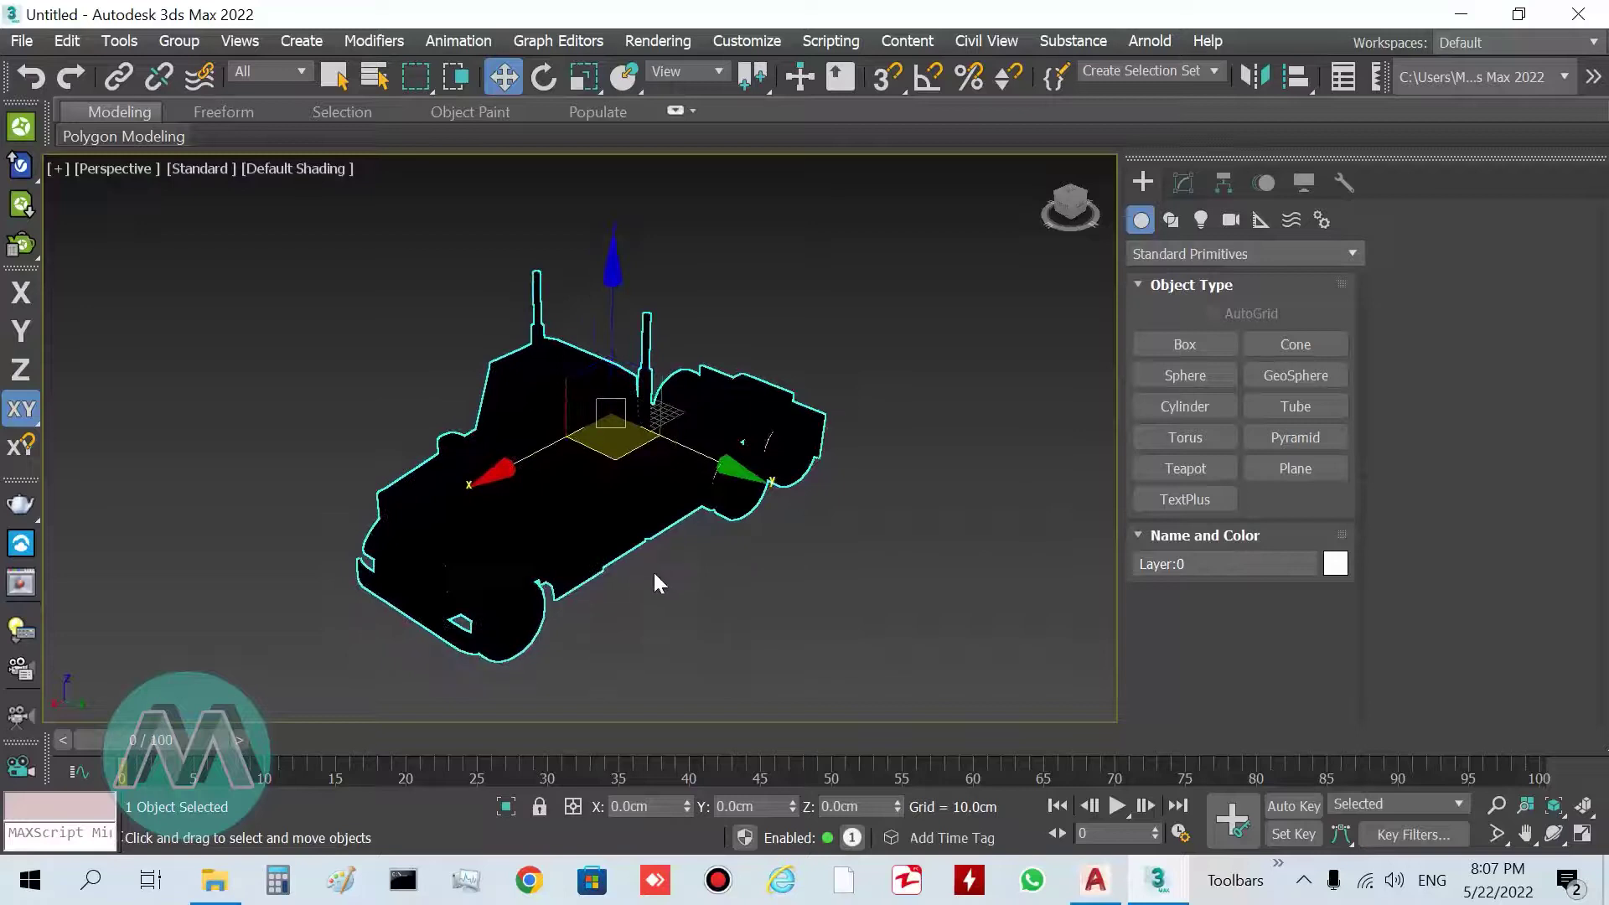
click(322, 77)
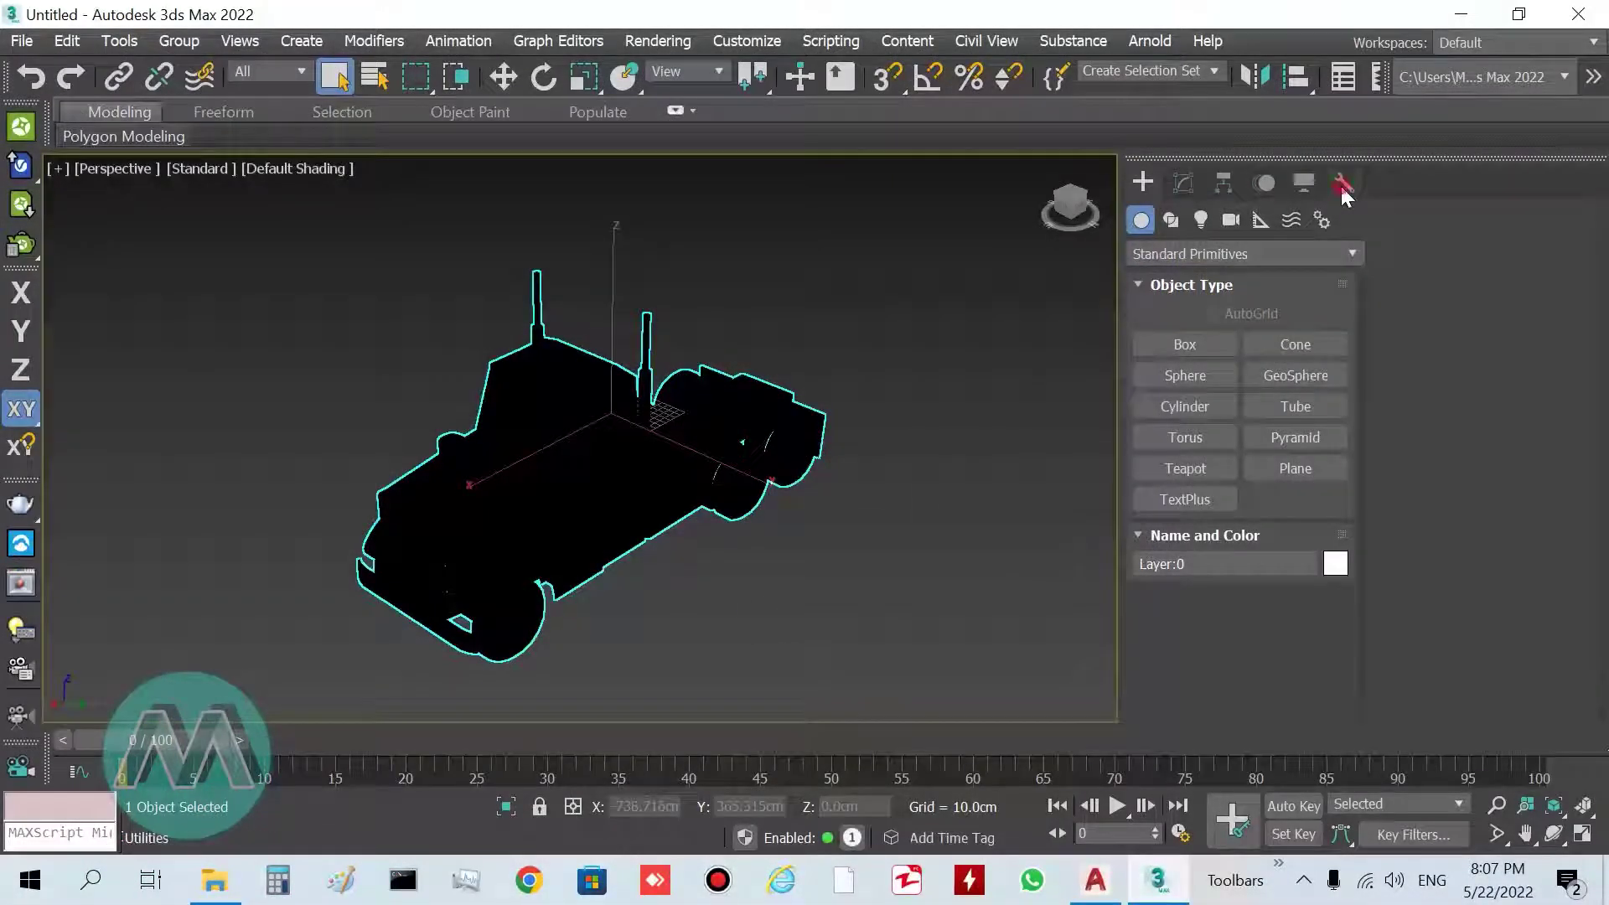
click(1344, 182)
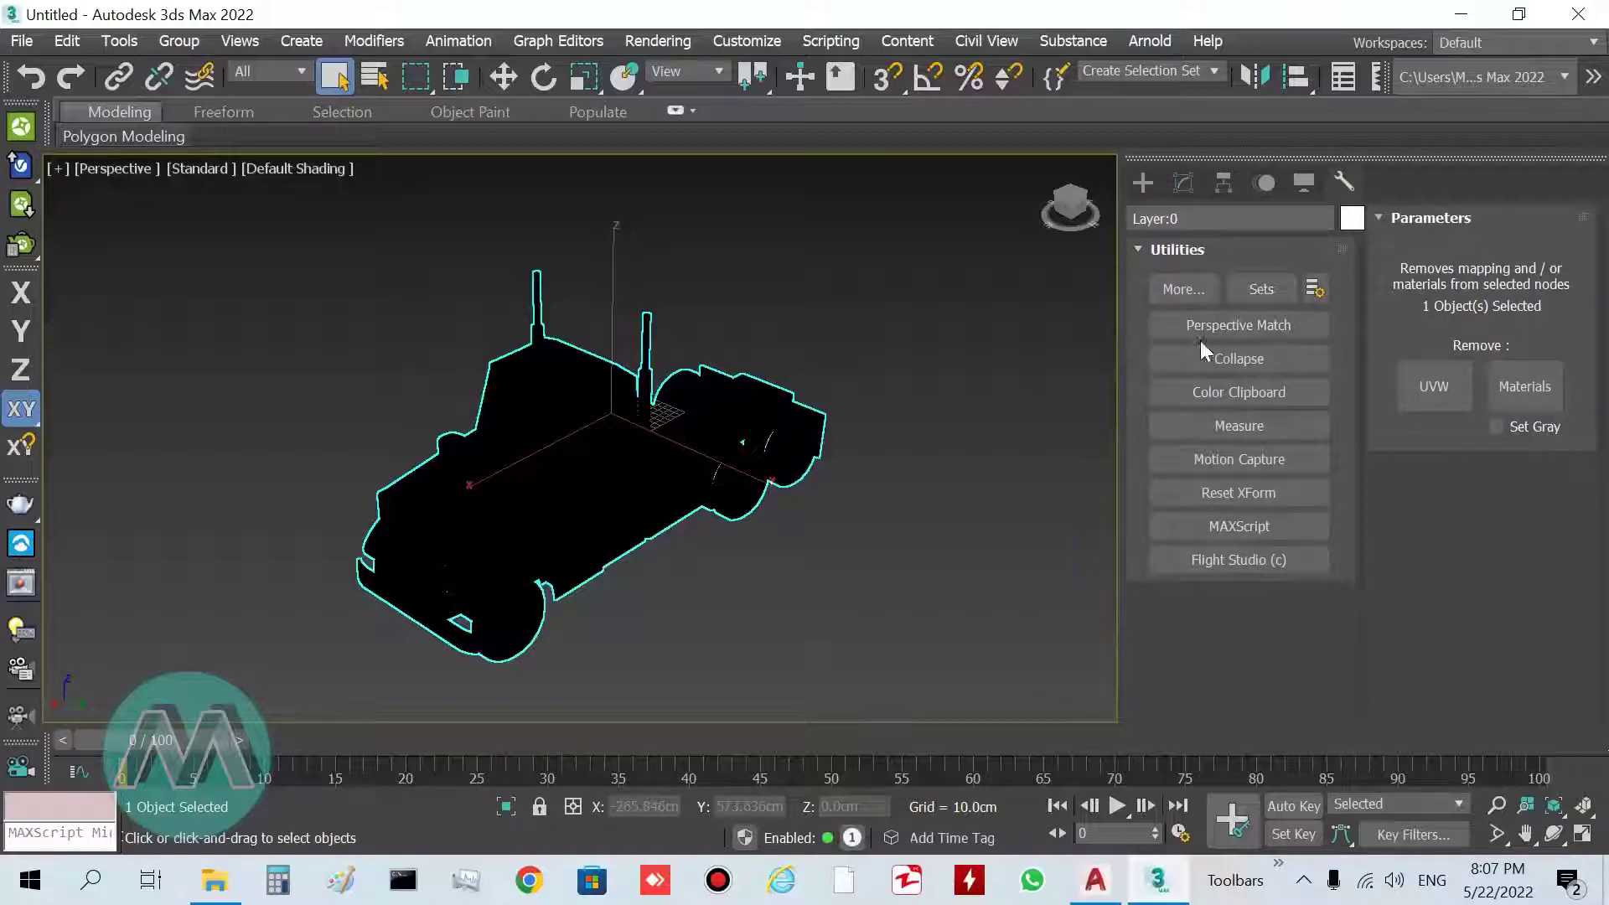
click(1174, 291)
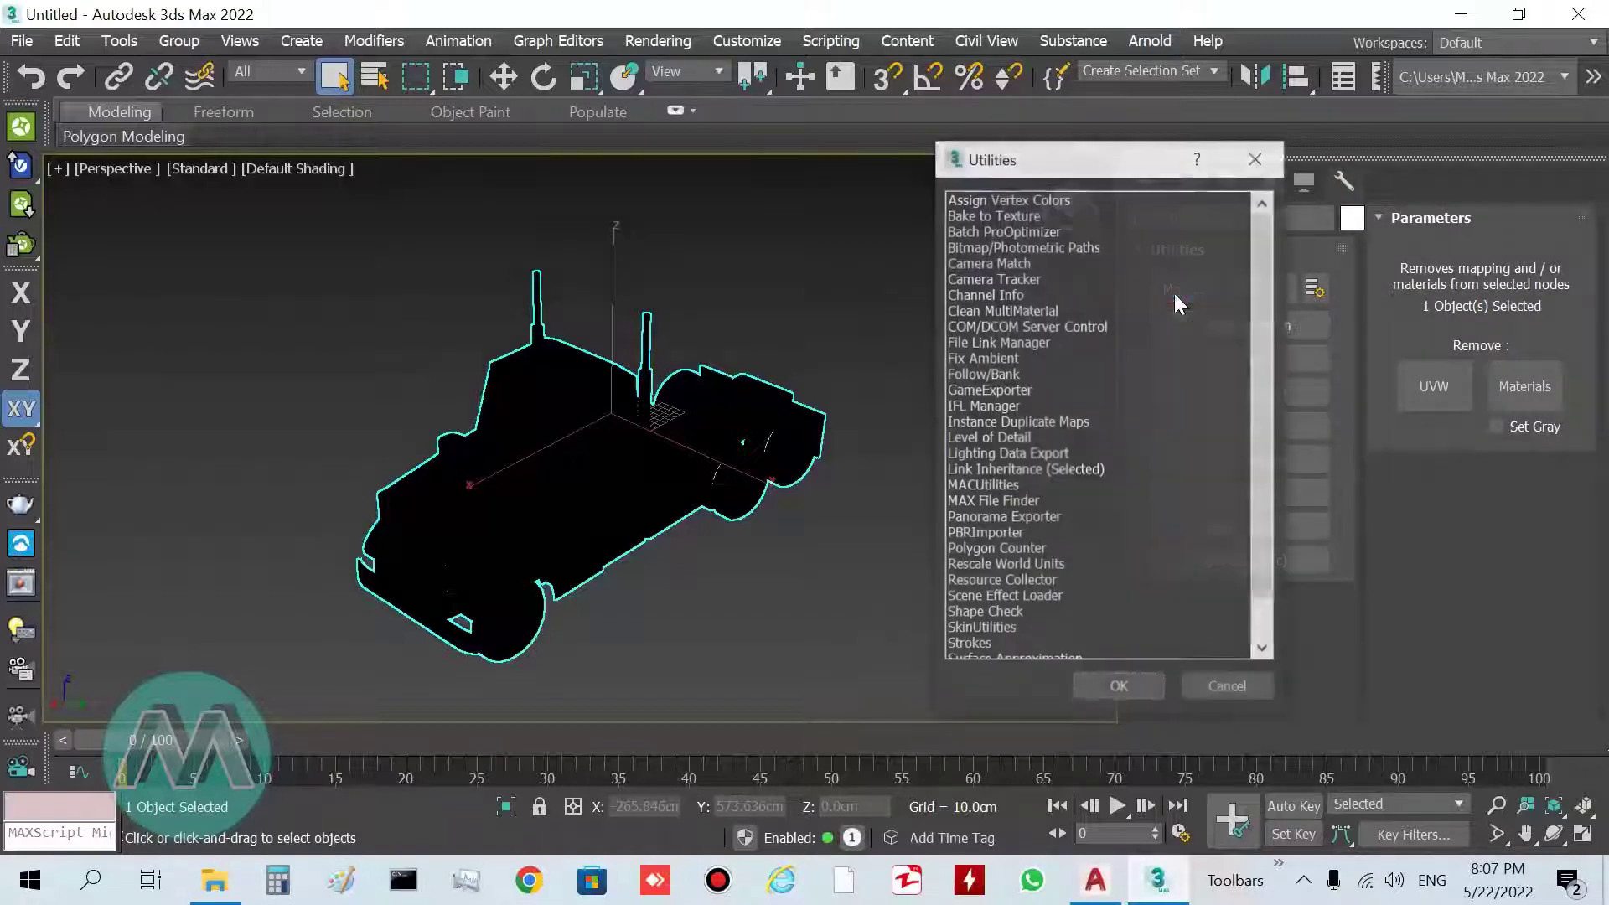
scroll(1268, 423, down, 1)
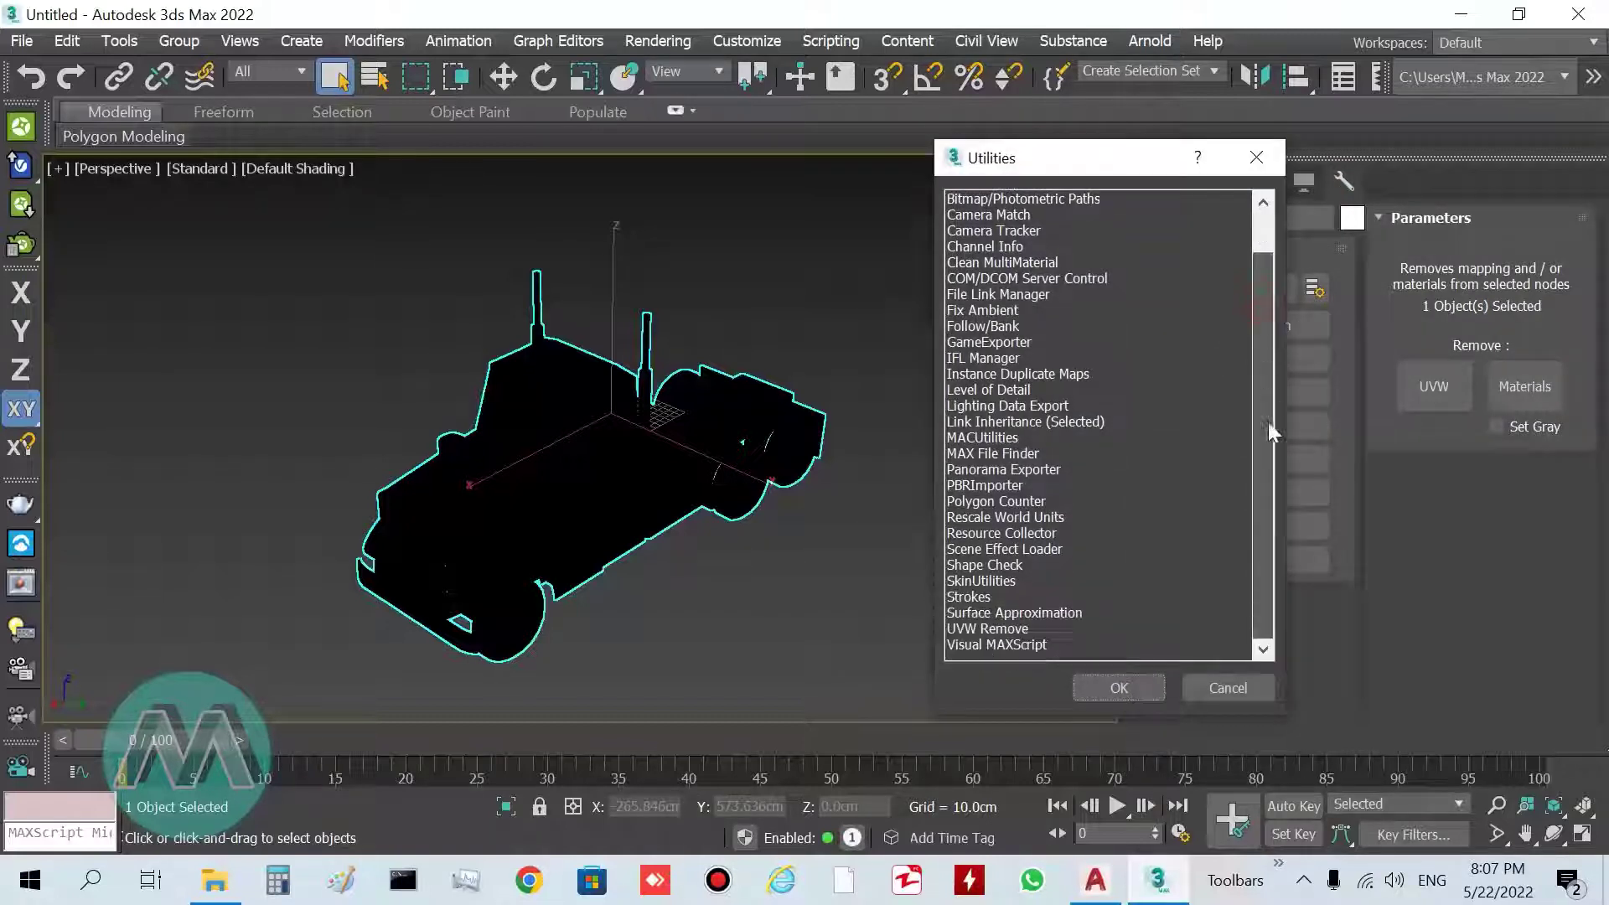
double_click(1017, 630)
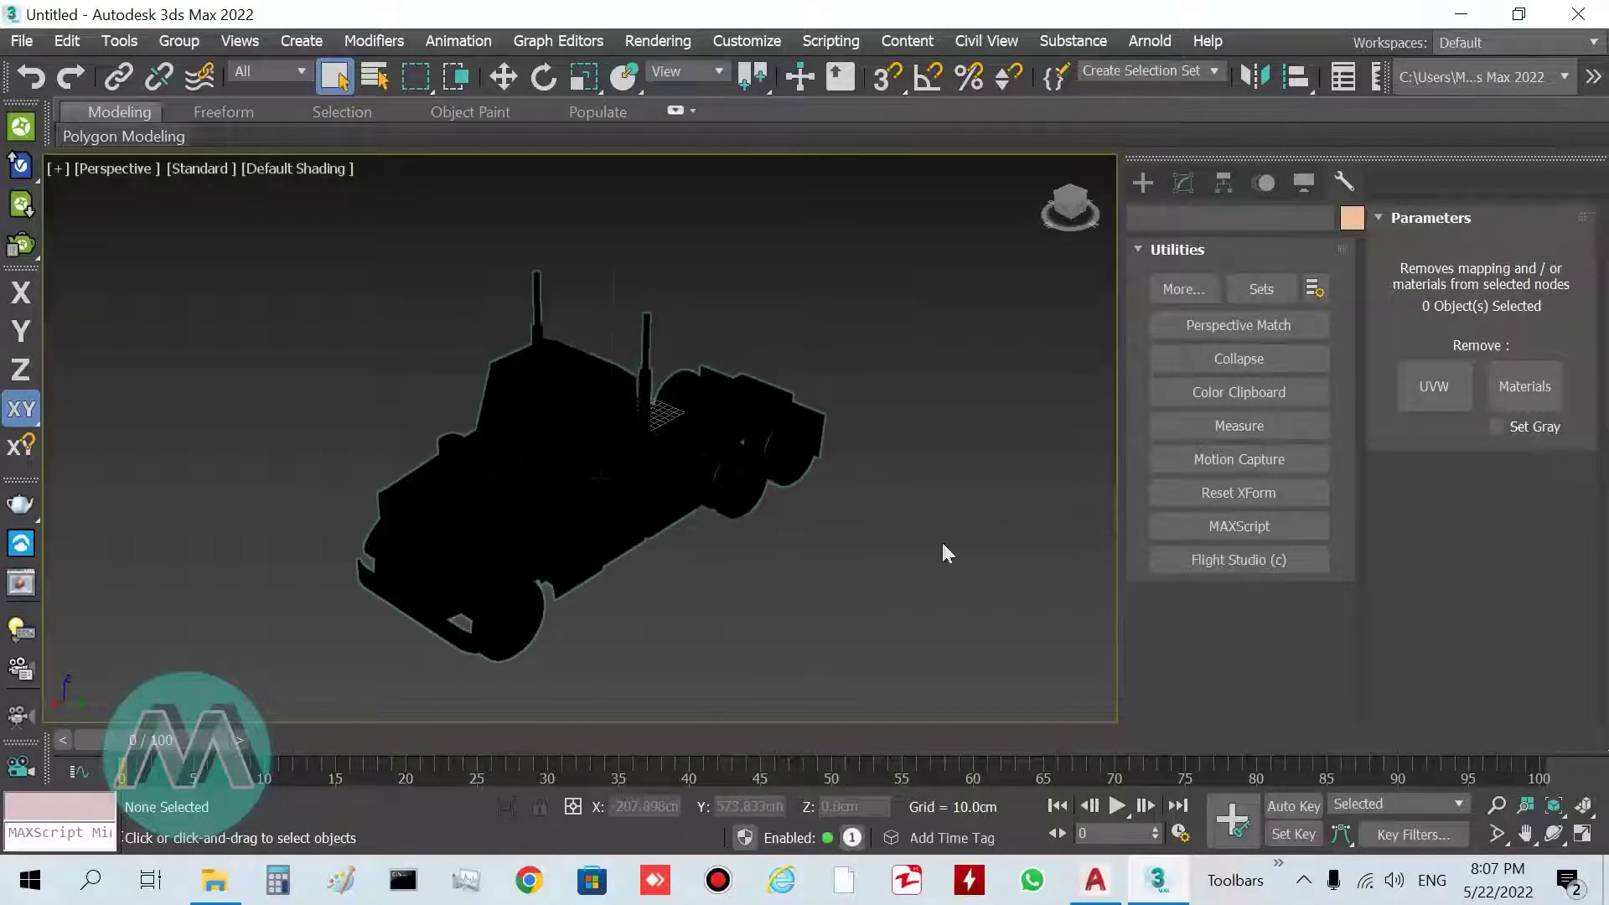
Remove the materials from the black truck mesh with the UVW Remove utility.
click(517, 513)
scroll(658, 511, up, 1)
scroll(641, 486, down, 1)
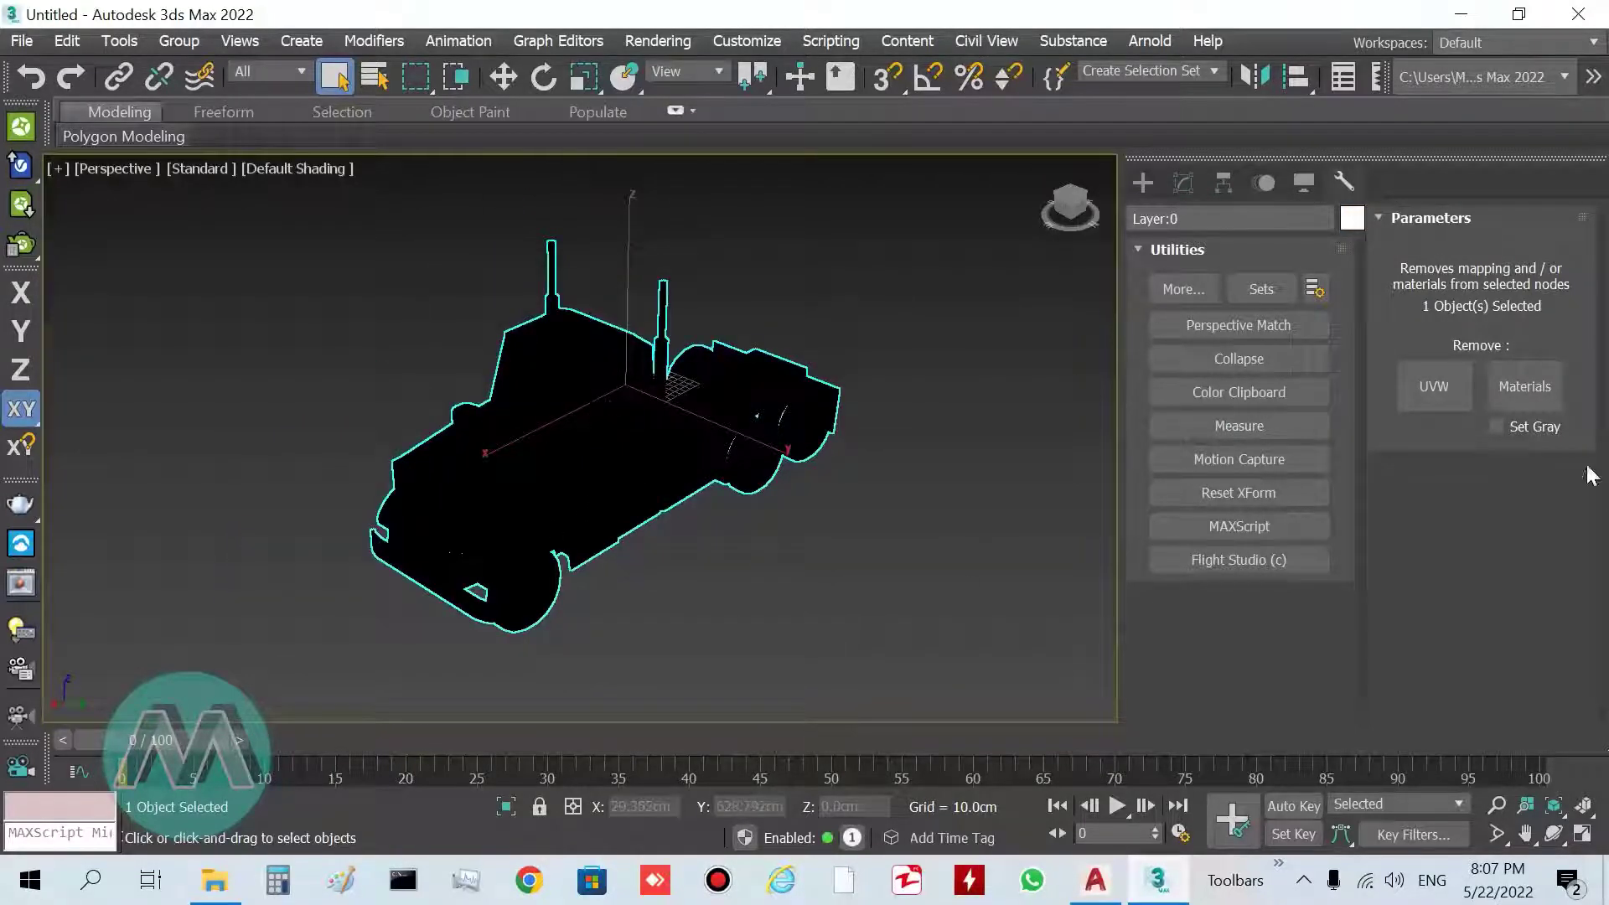
click(1544, 404)
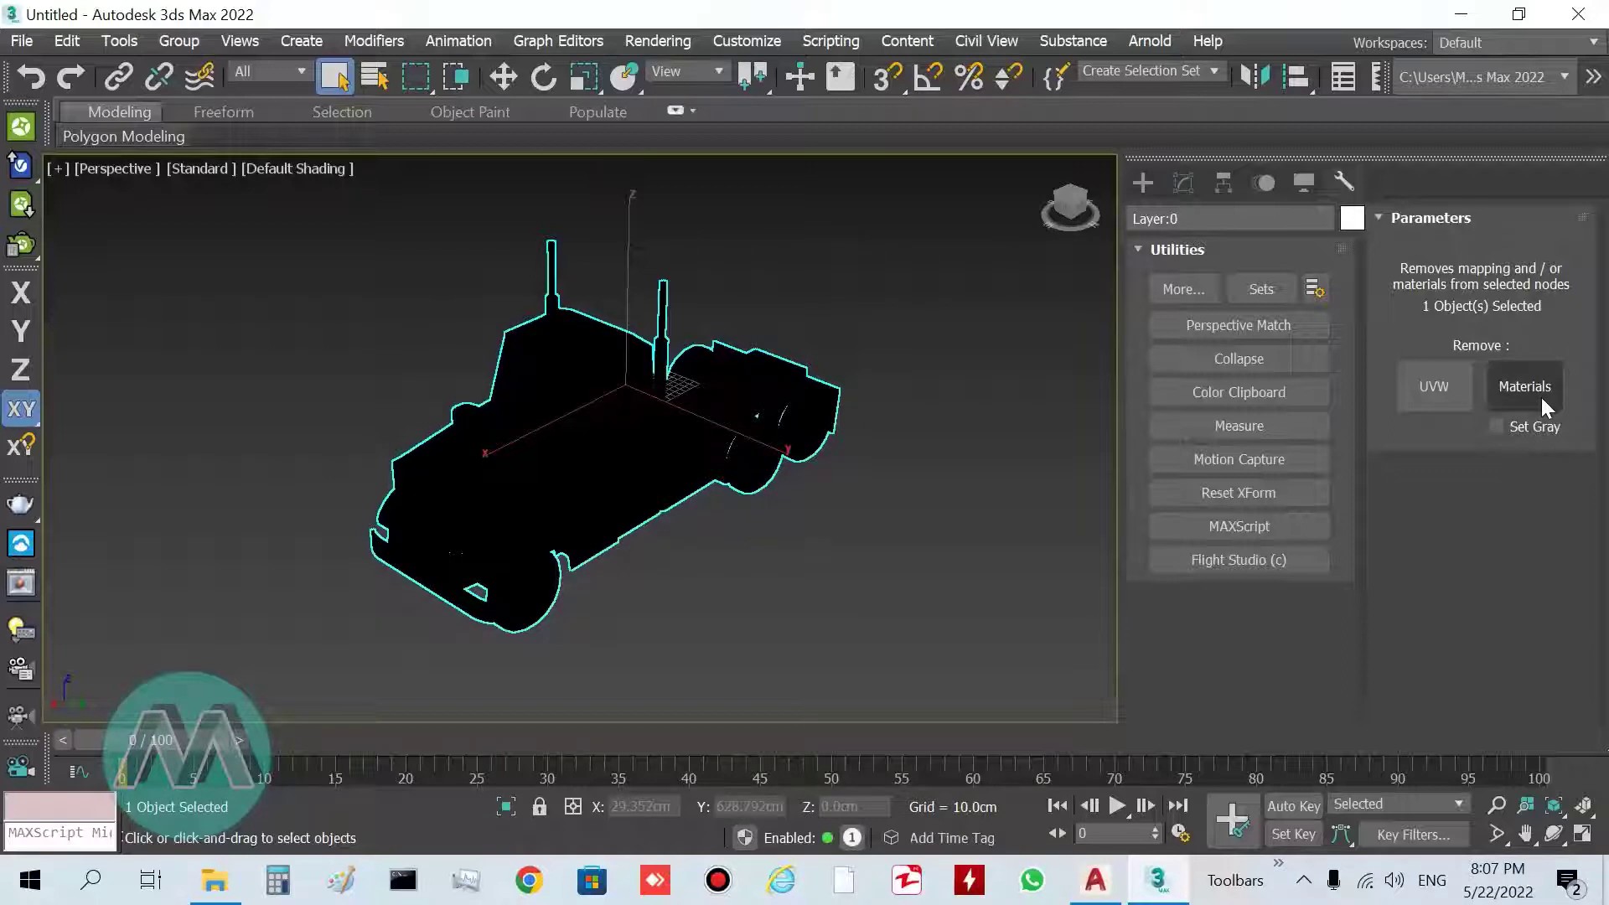
scroll(635, 566, up, 3)
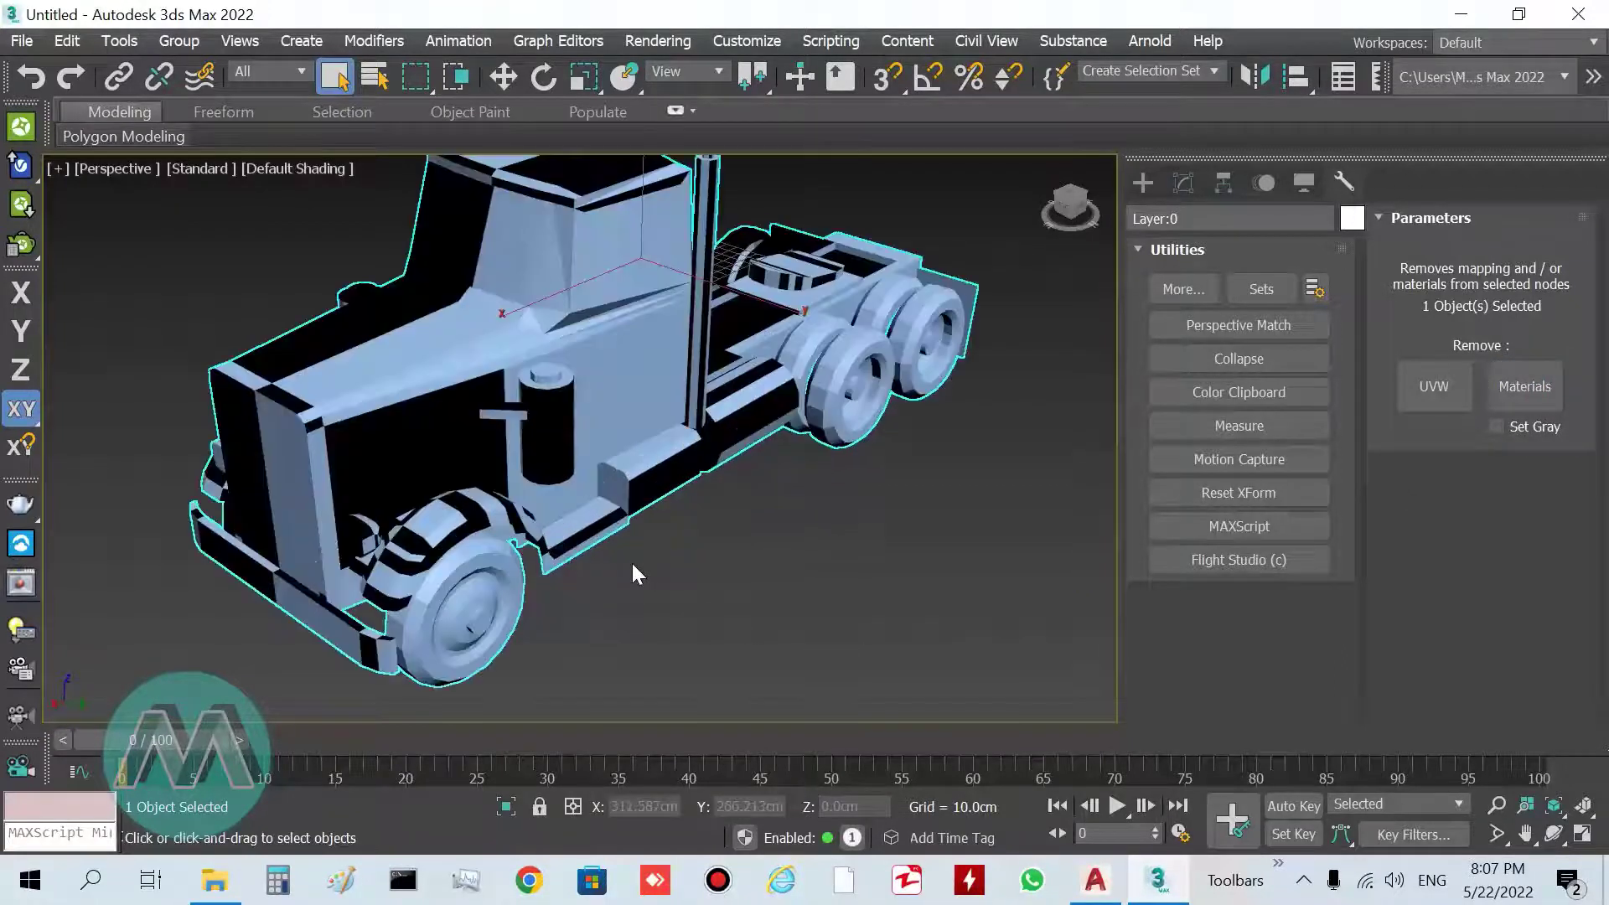
alt+middle_drag(631, 560, 607, 511)
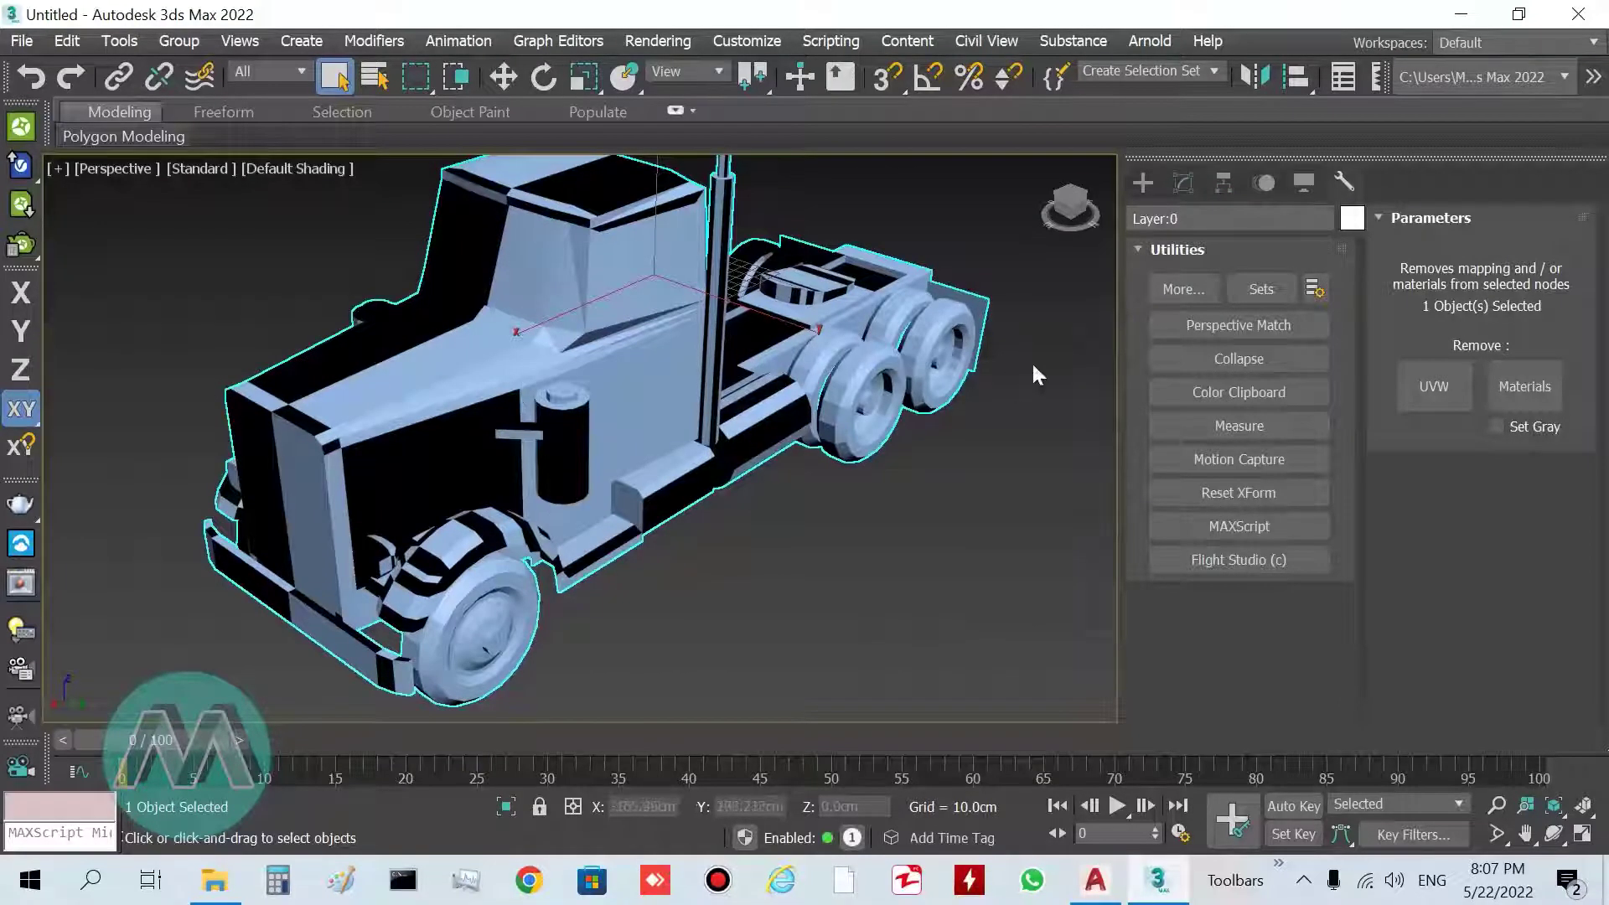
Unify the normals of all the truck mesh's polygons and exit polygon sub-object level.
click(1184, 182)
scroll(754, 527, down, 3)
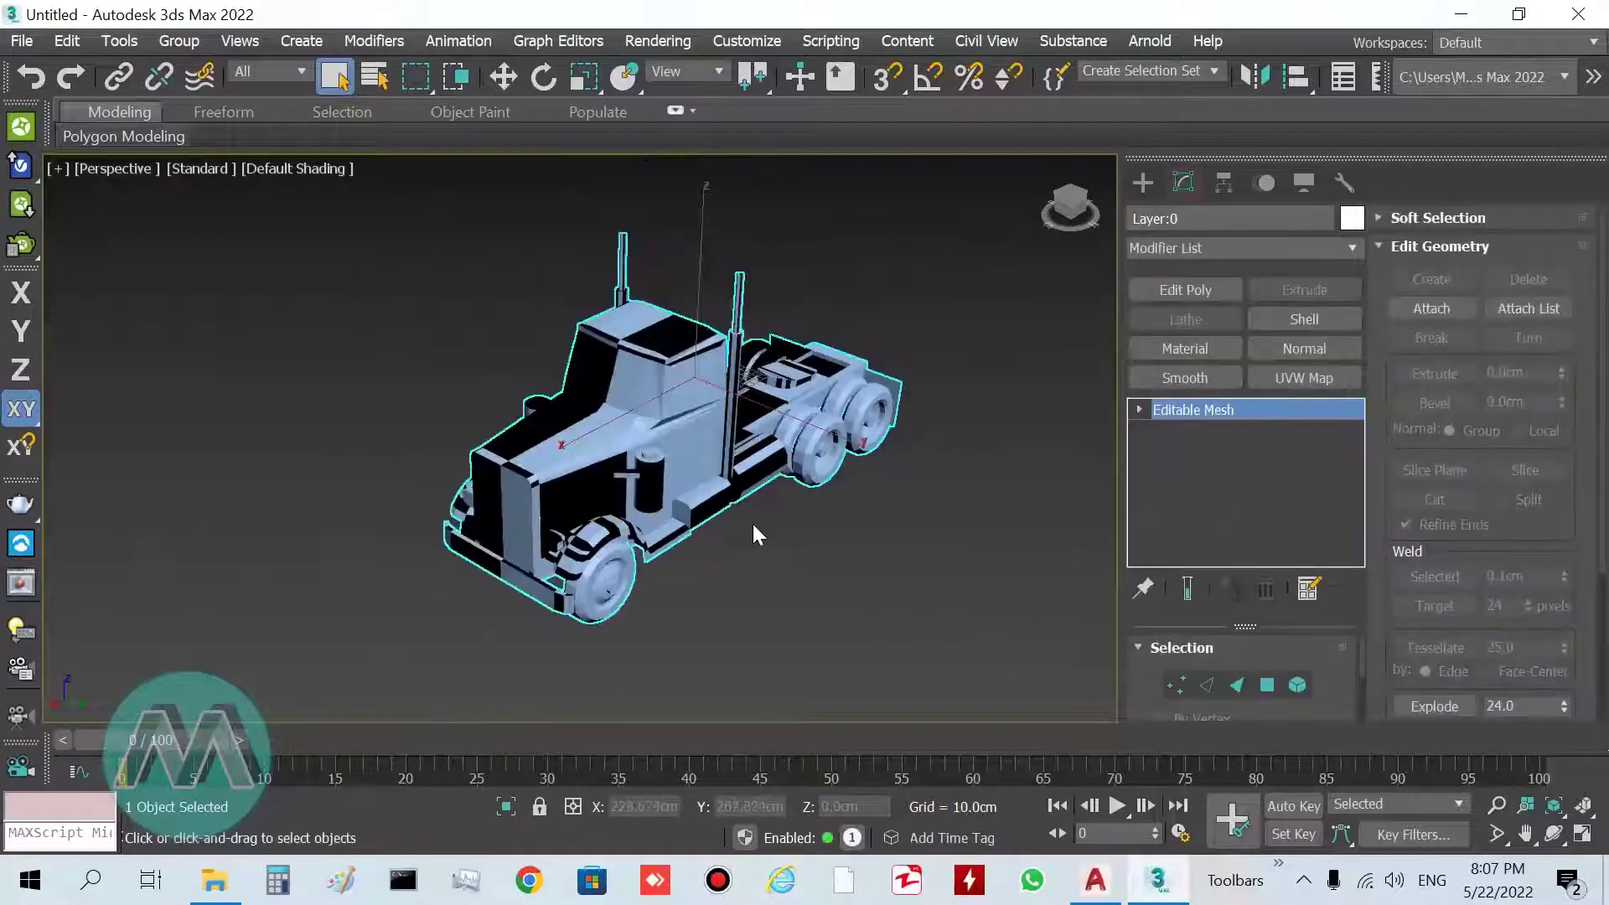
scroll(757, 535, up, 2)
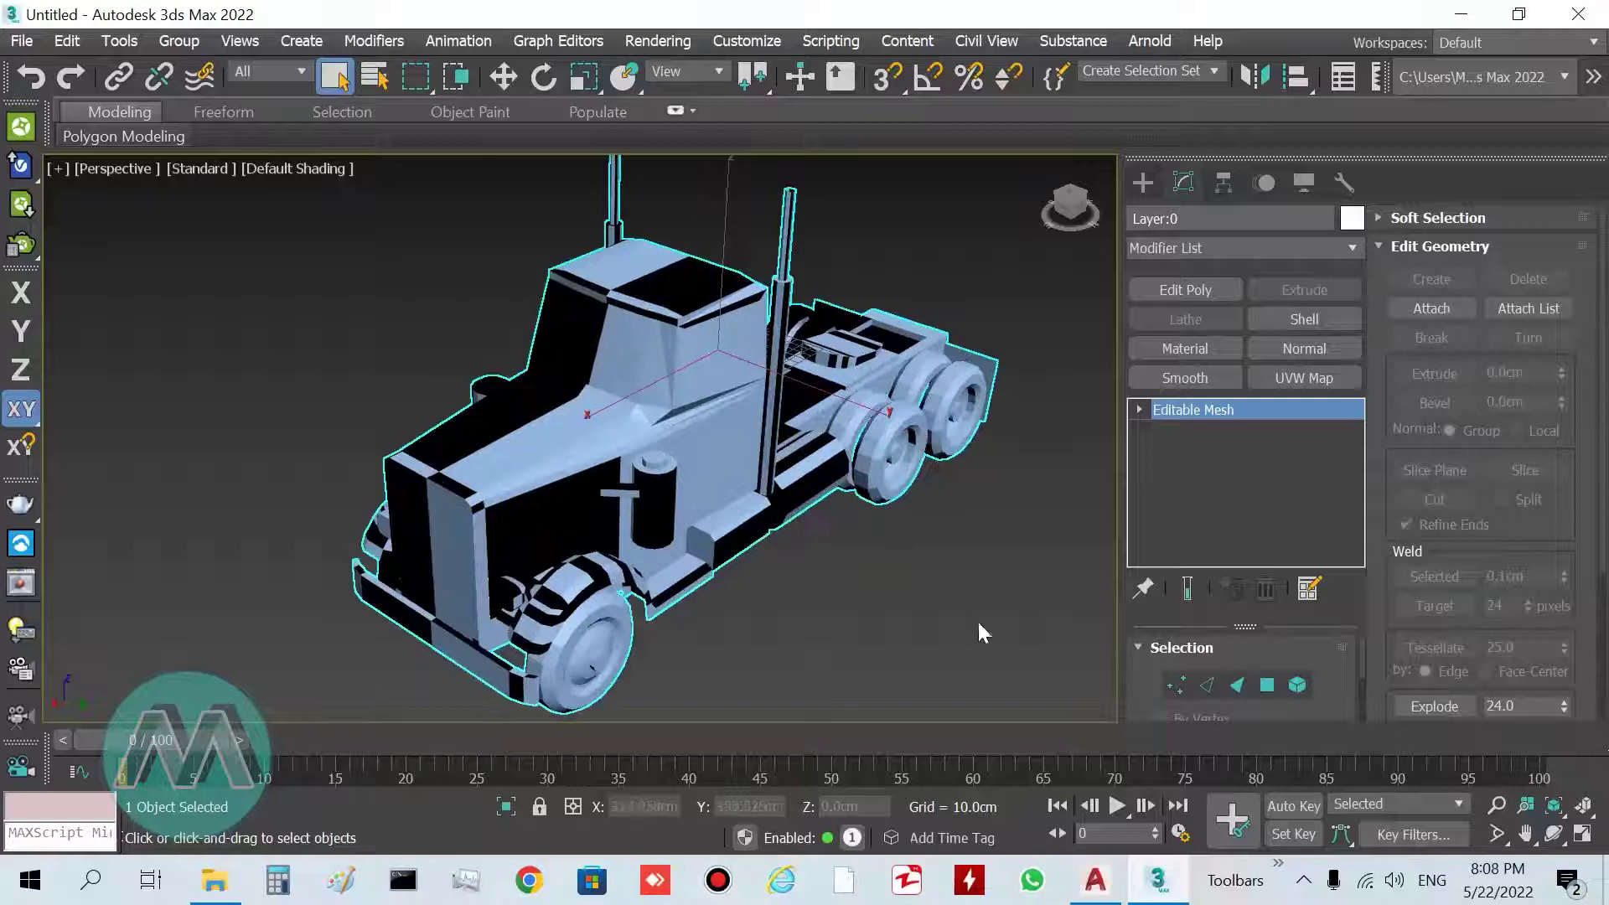
click(1267, 685)
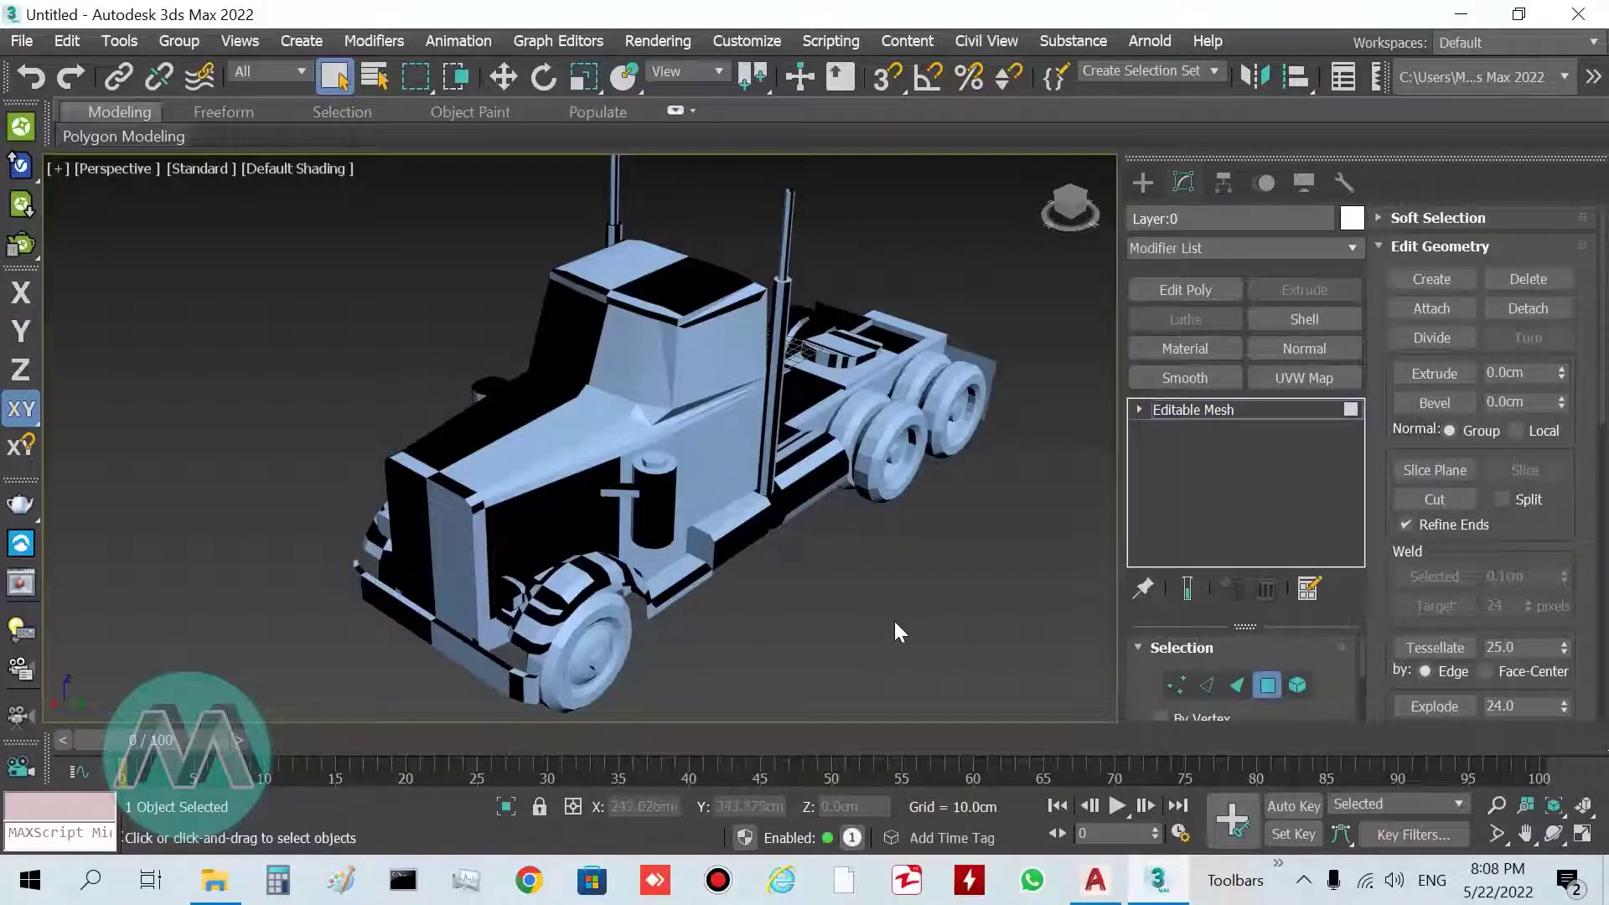
key(ctrl+a)
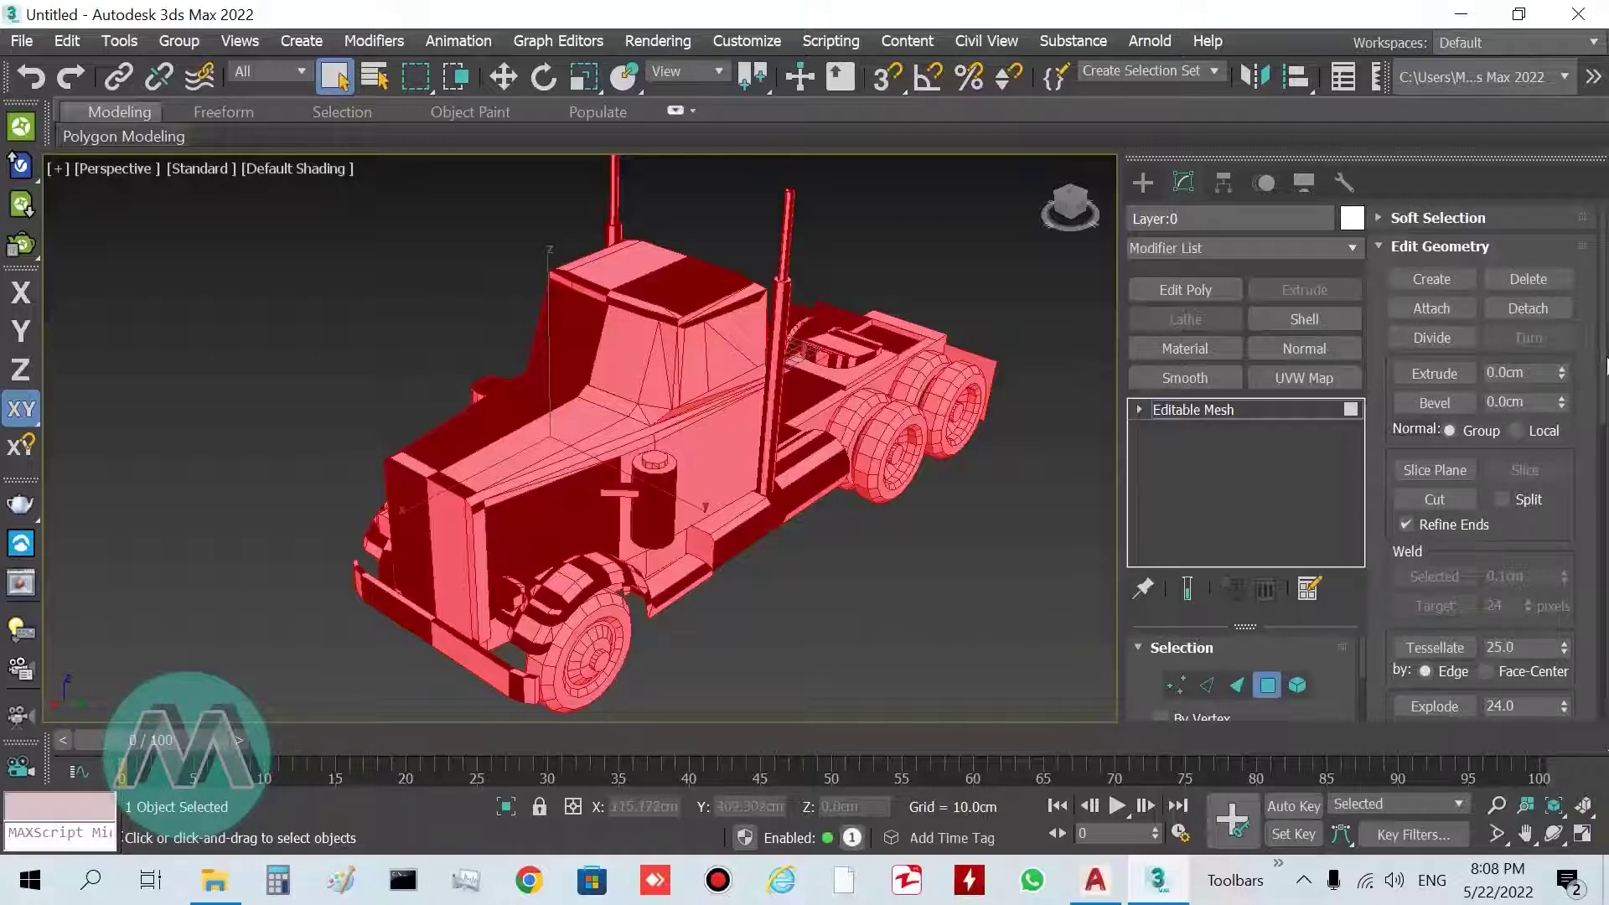
drag(1604, 364, 1602, 578)
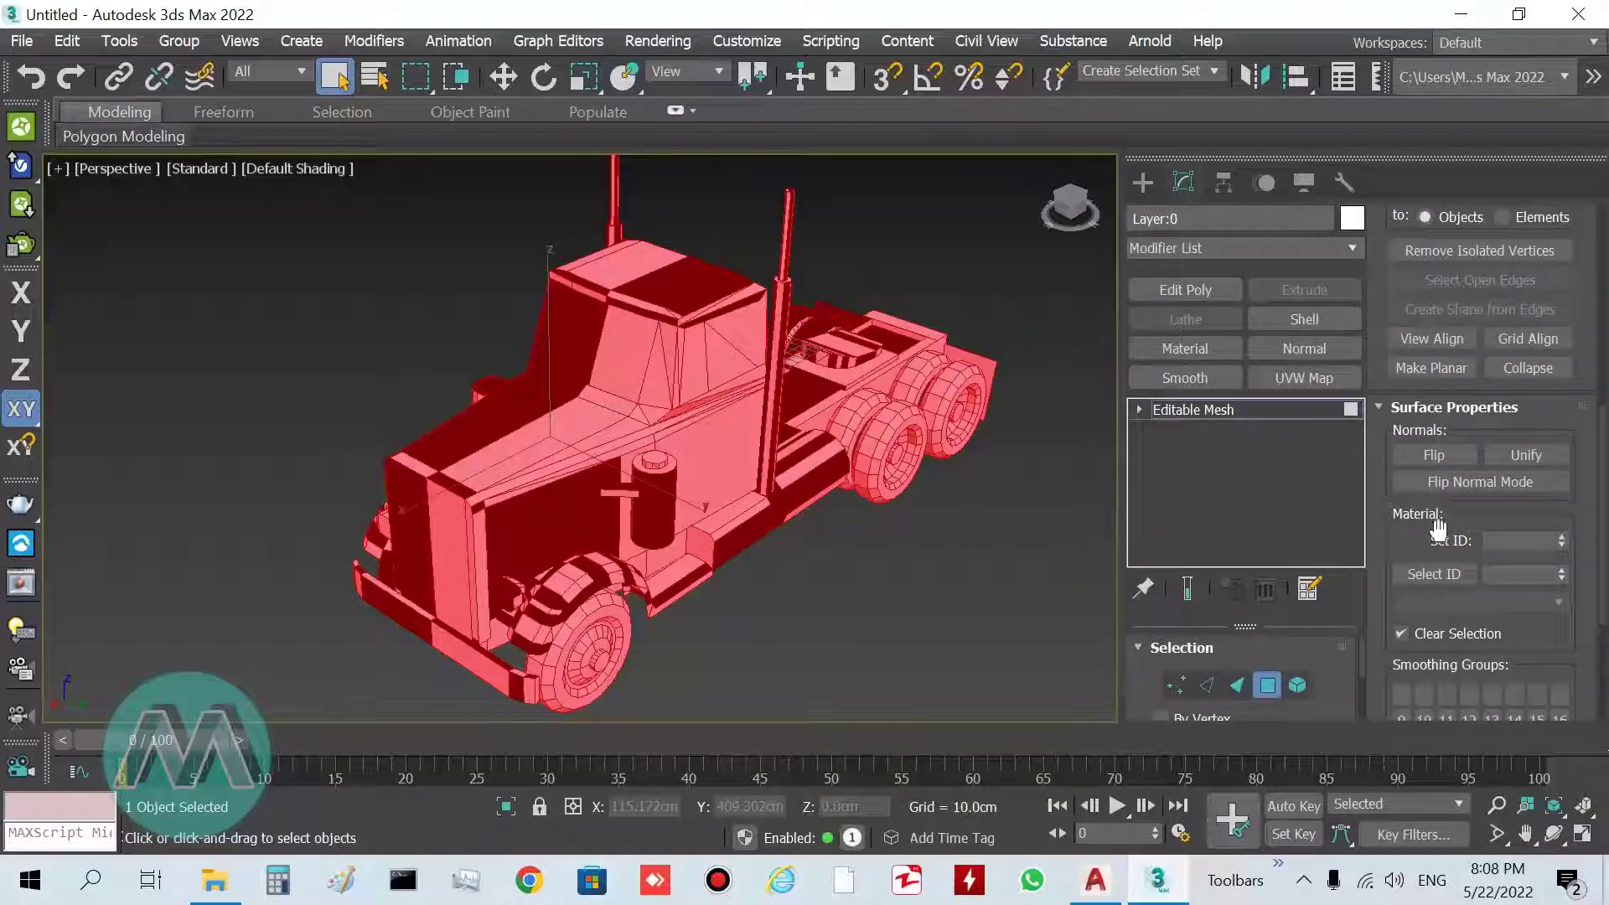
click(1528, 457)
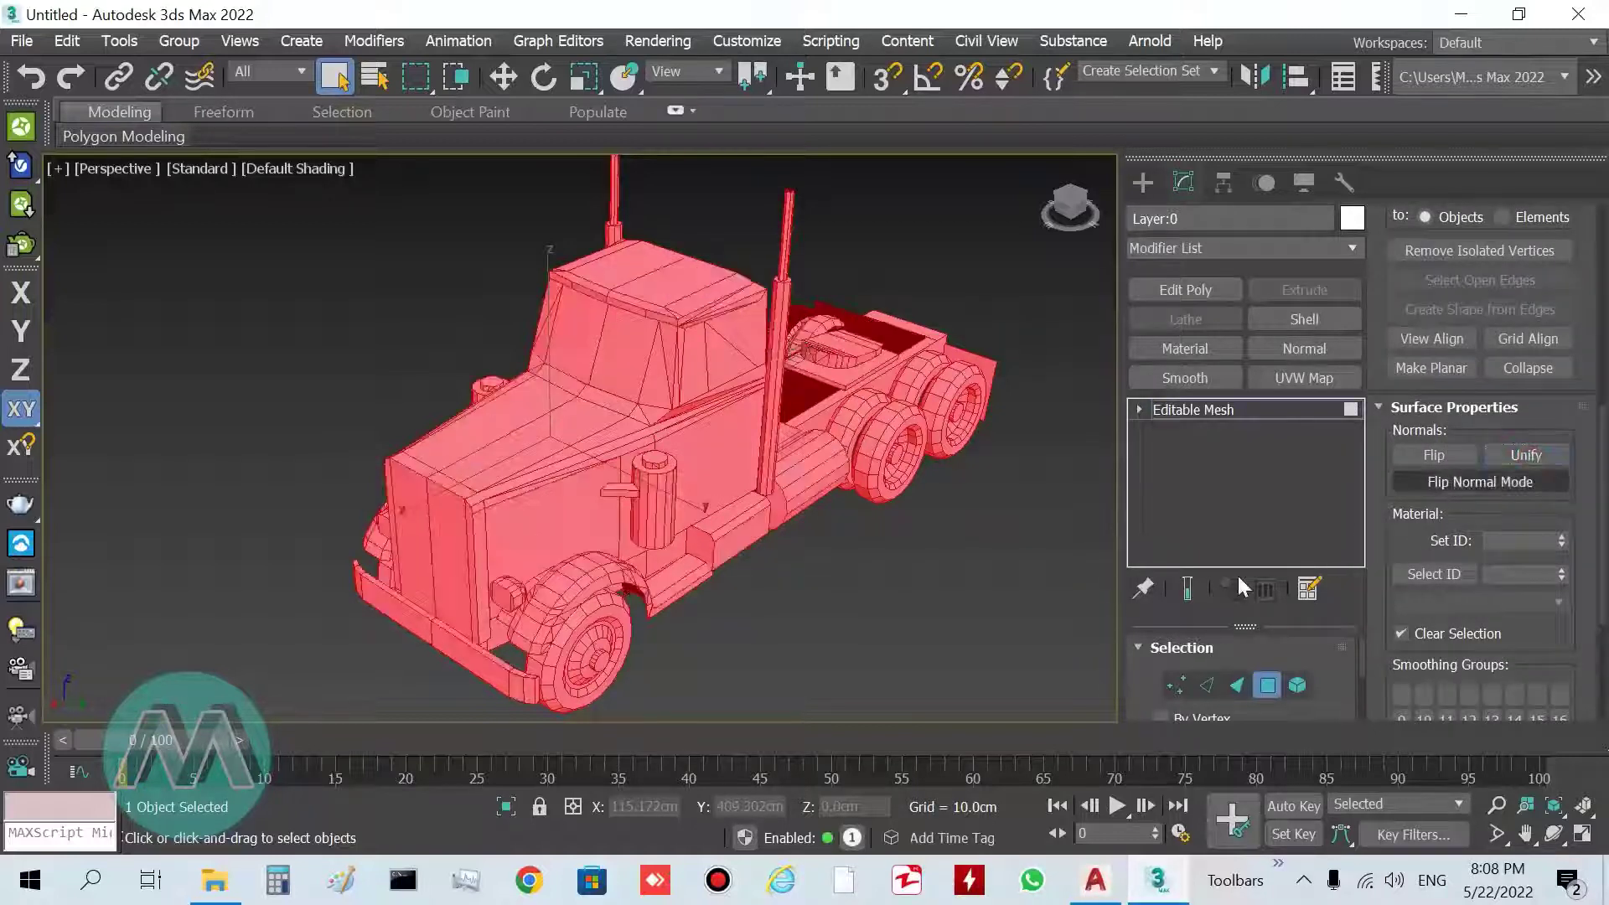
click(1266, 686)
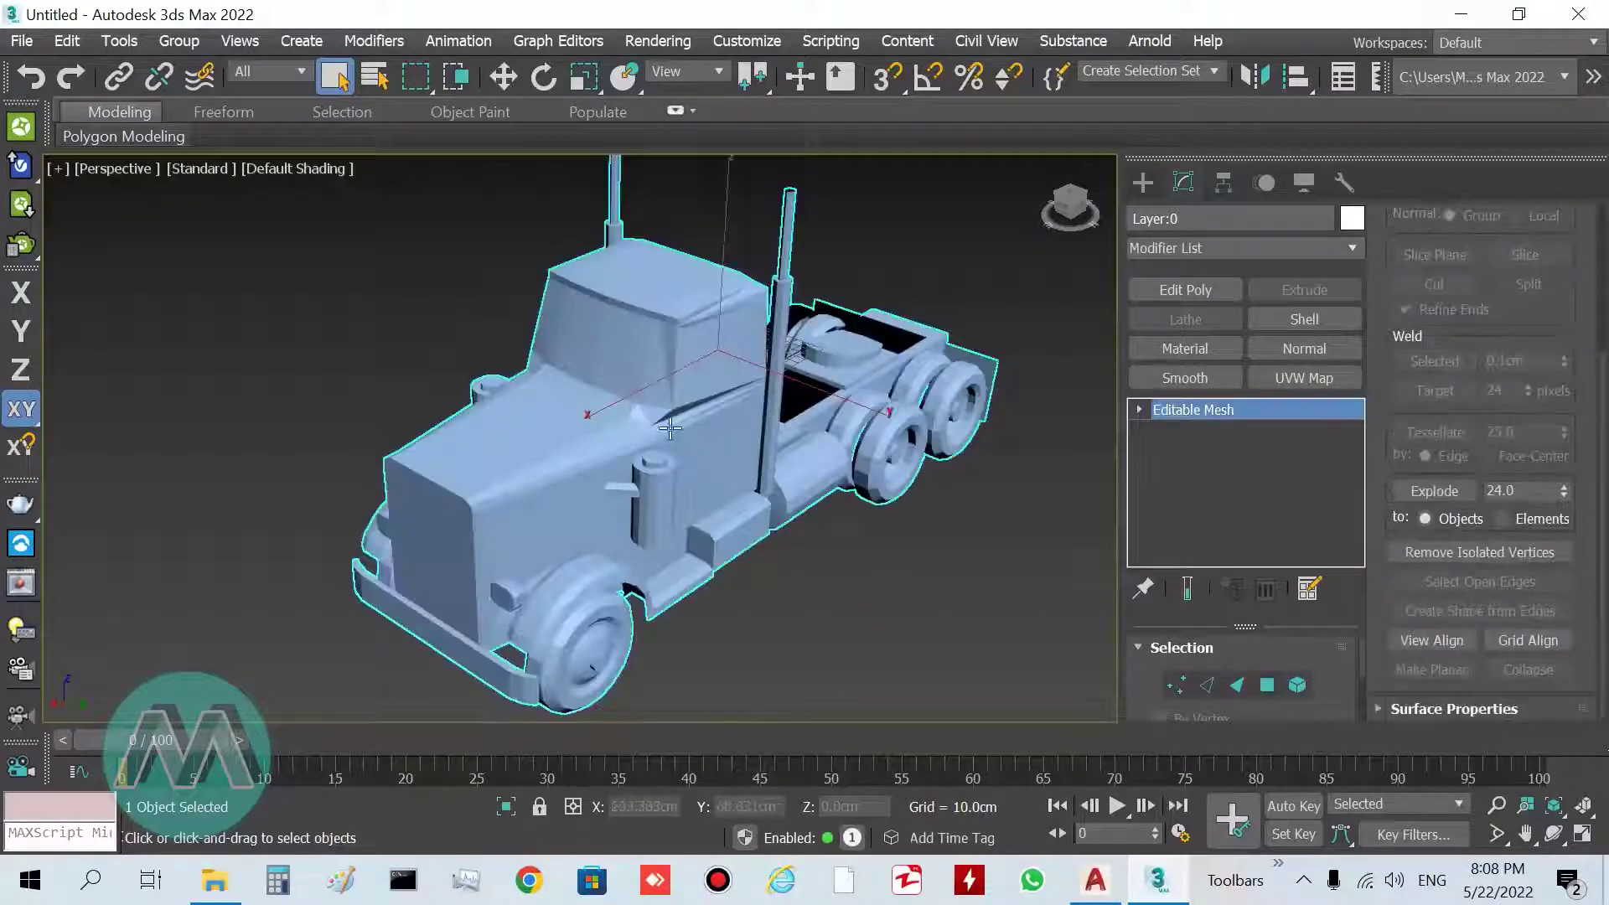
alt+middle_drag(419, 490, 503, 420)
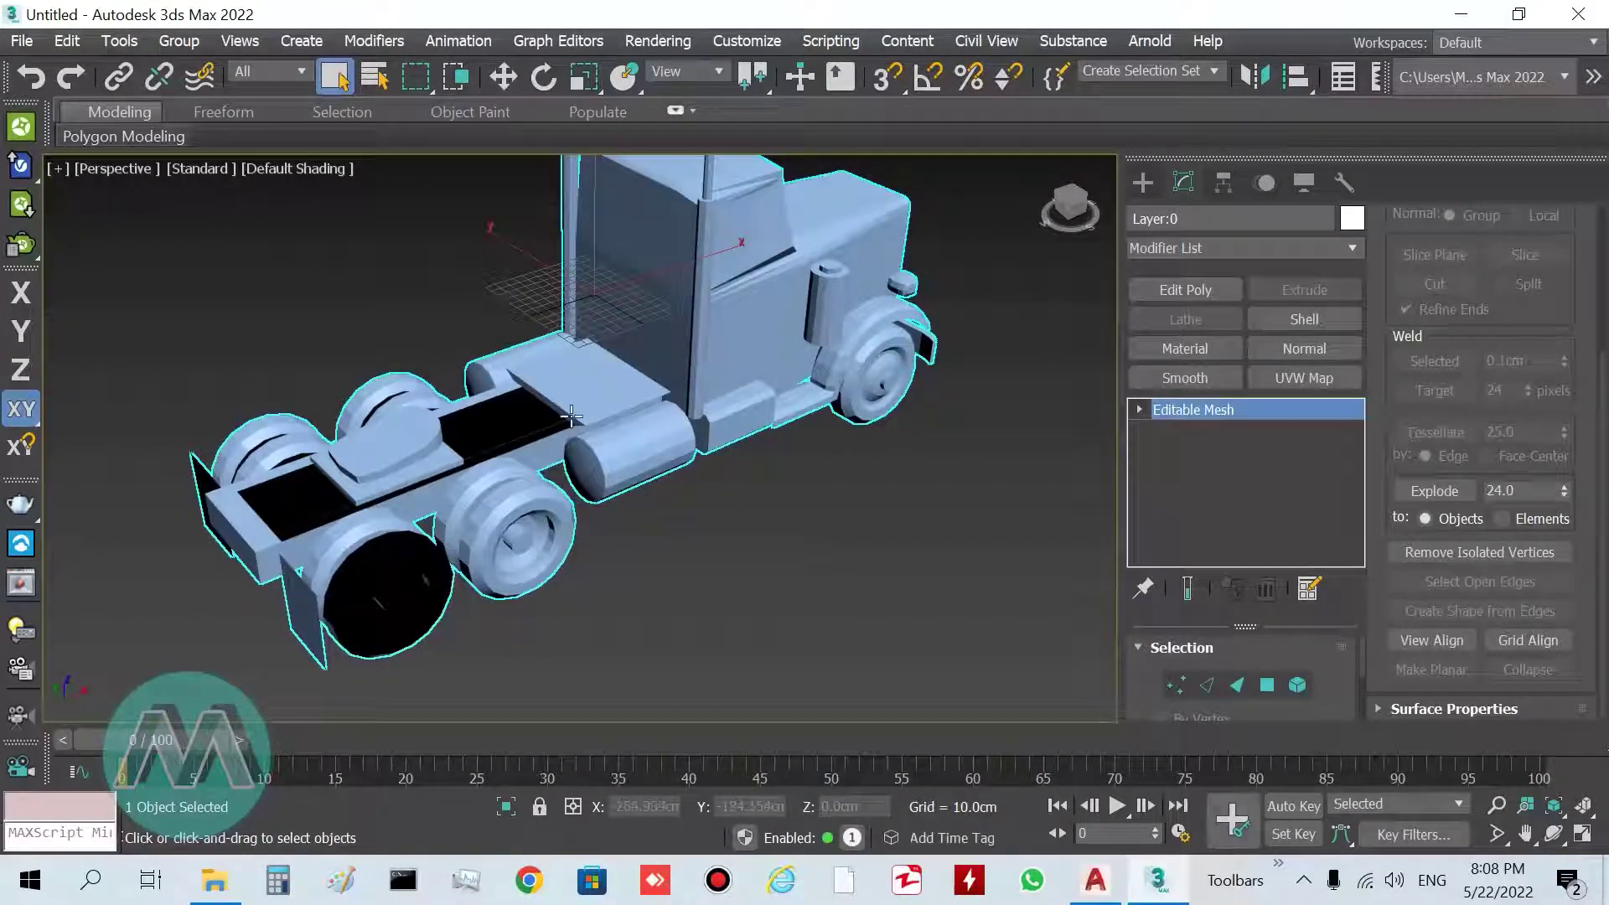
alt+middle_drag(876, 422, 624, 479)
click(1525, 834)
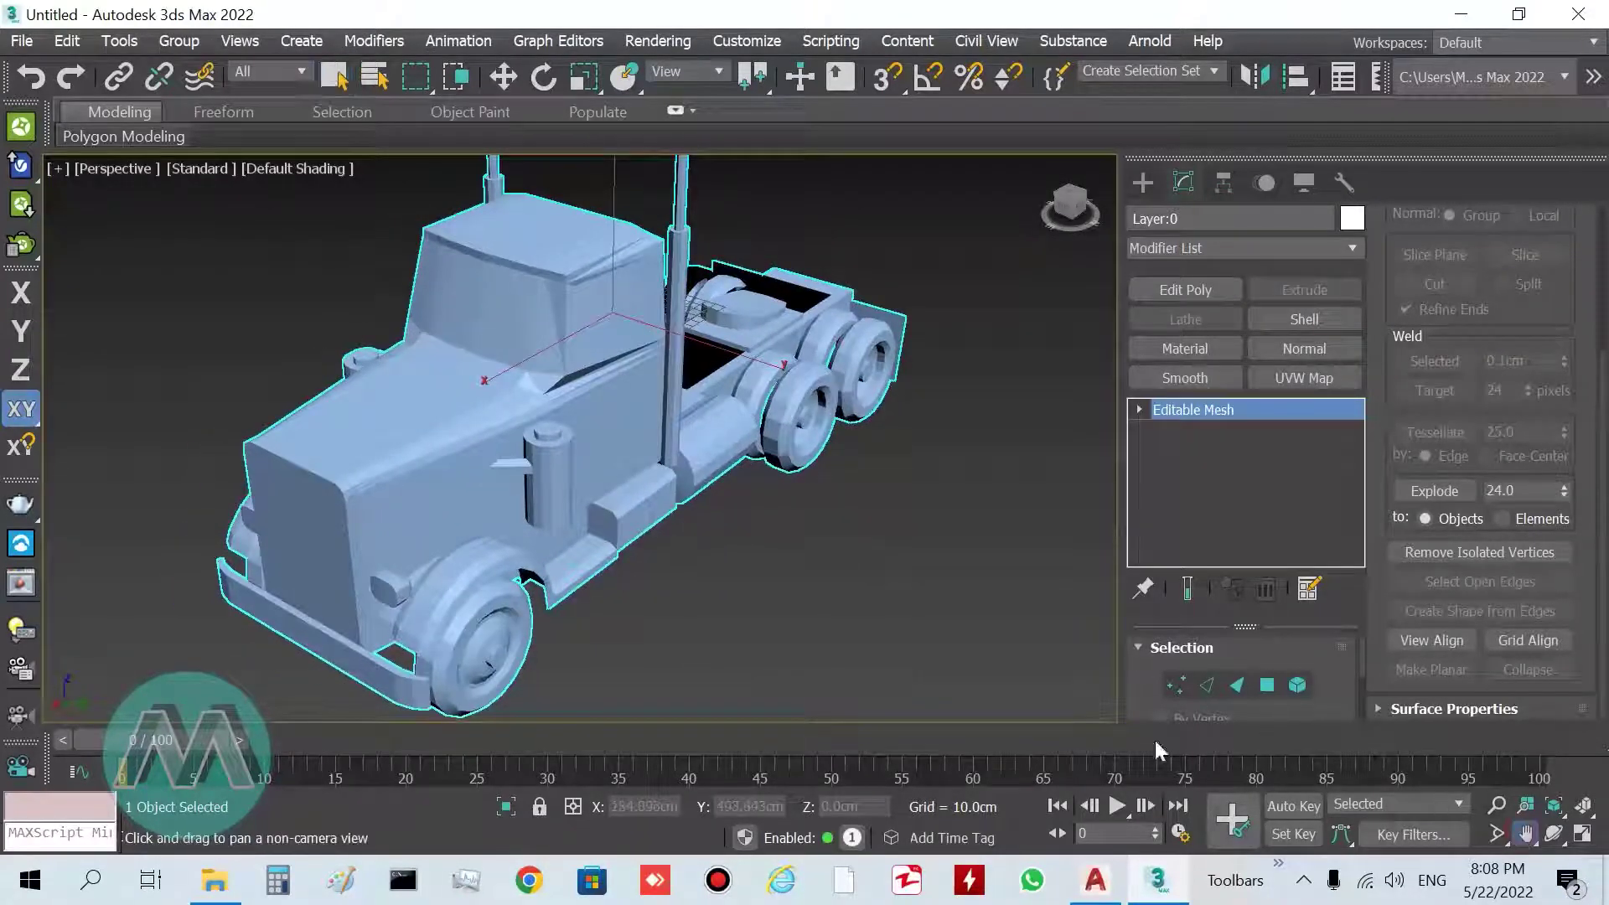
Add a Smooth modifier to the truck mesh and enable Auto Smooth and Prevent Indirect Smoothing.
drag(837, 653, 847, 653)
key(Escape)
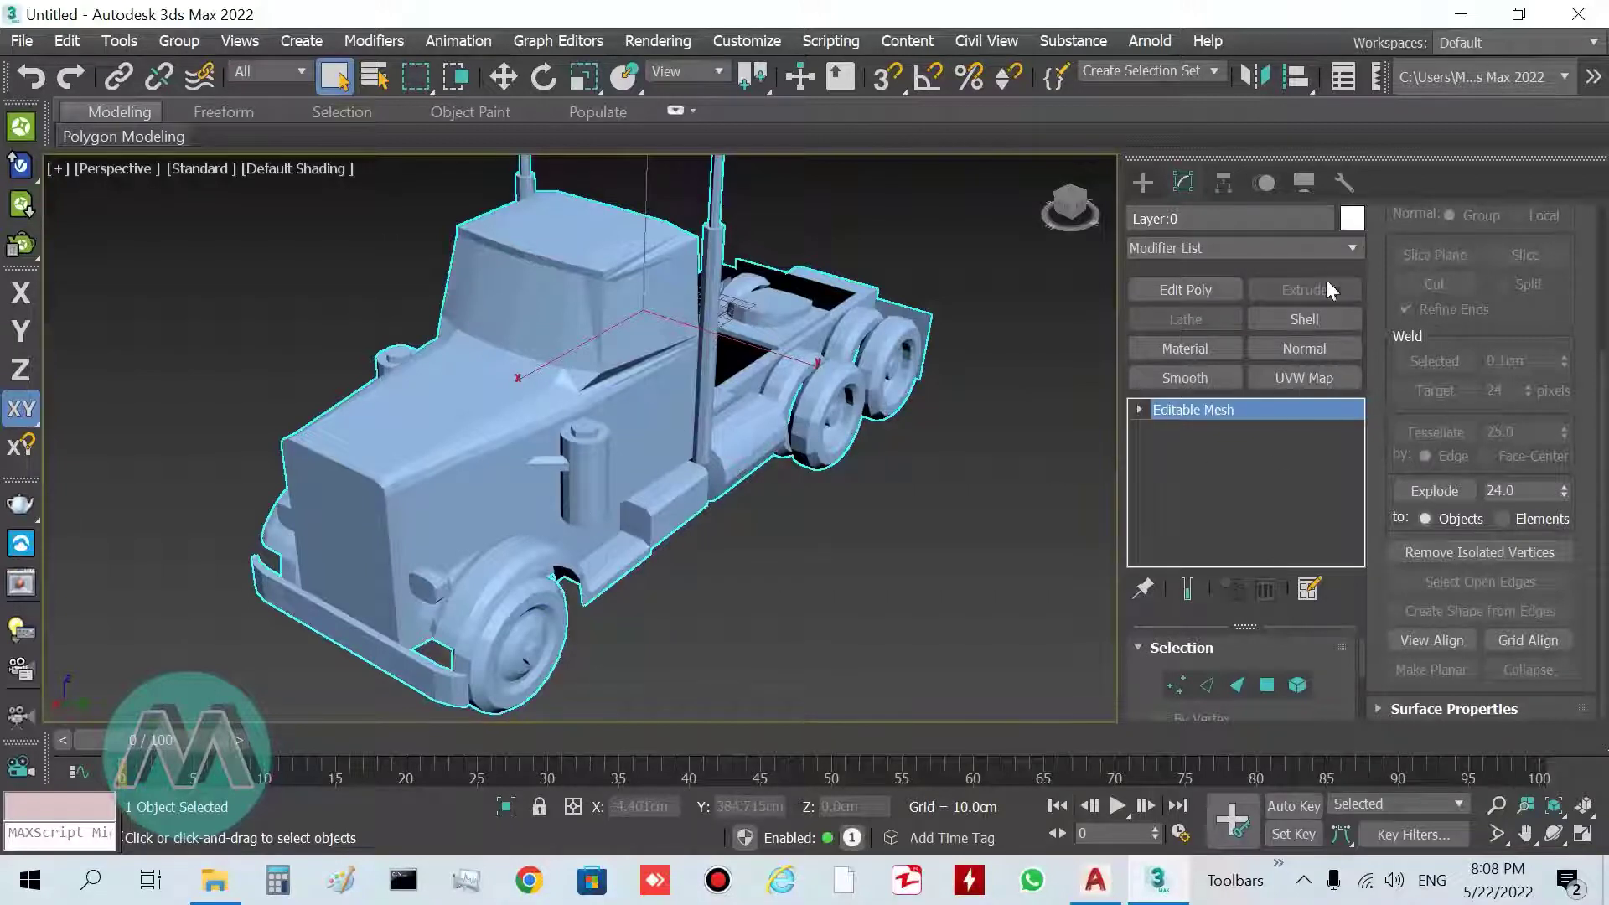
click(1350, 248)
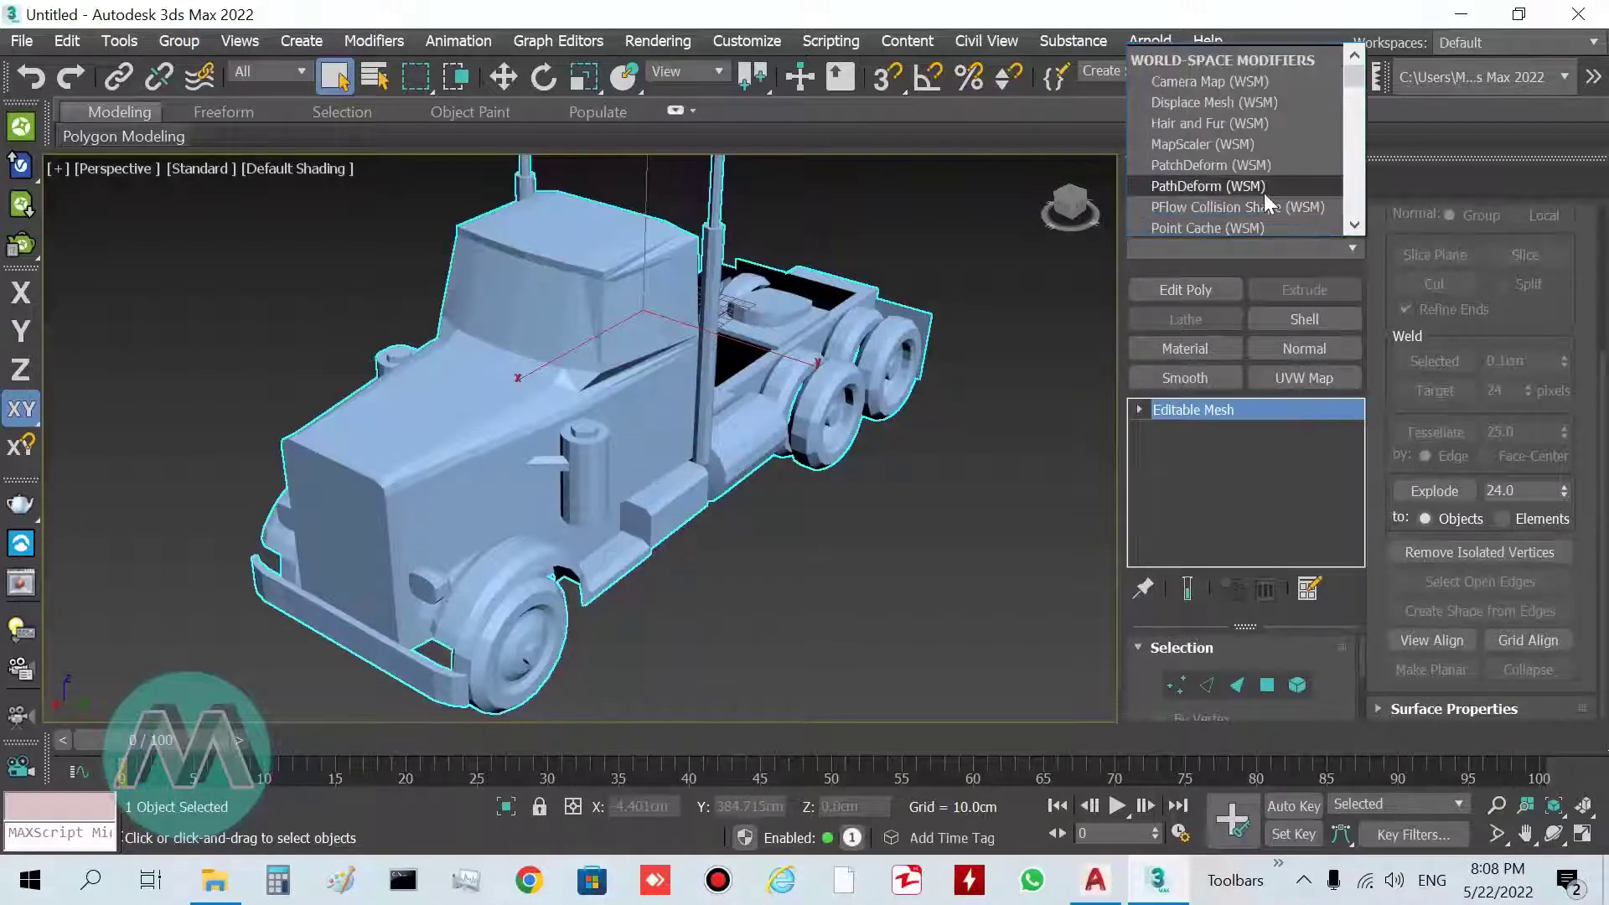
text(sm)
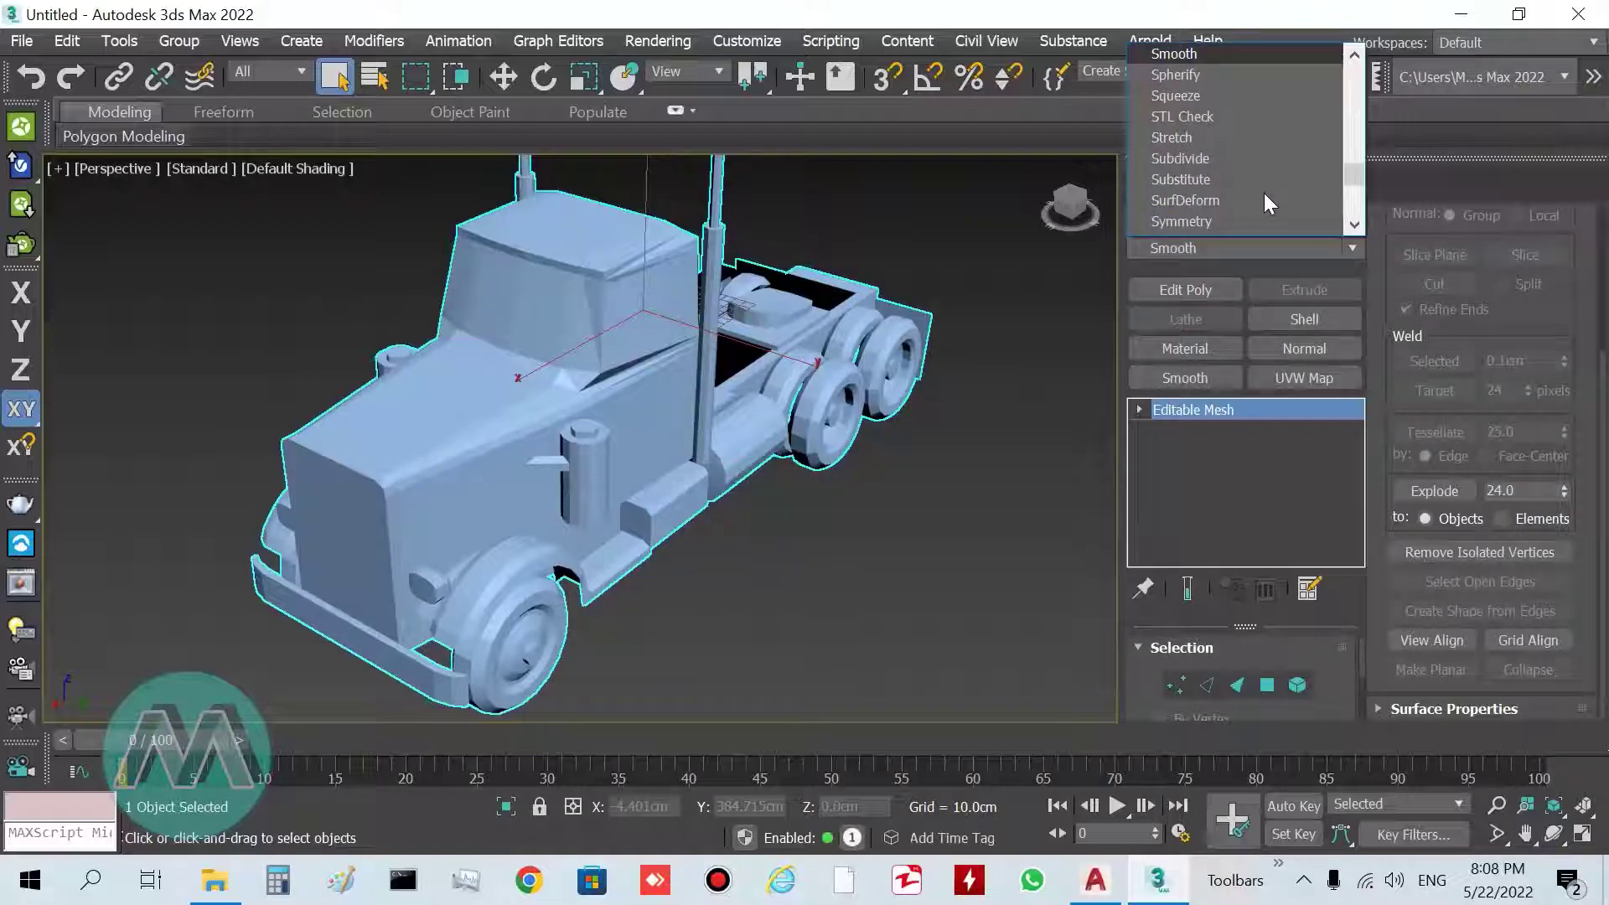
click(1188, 57)
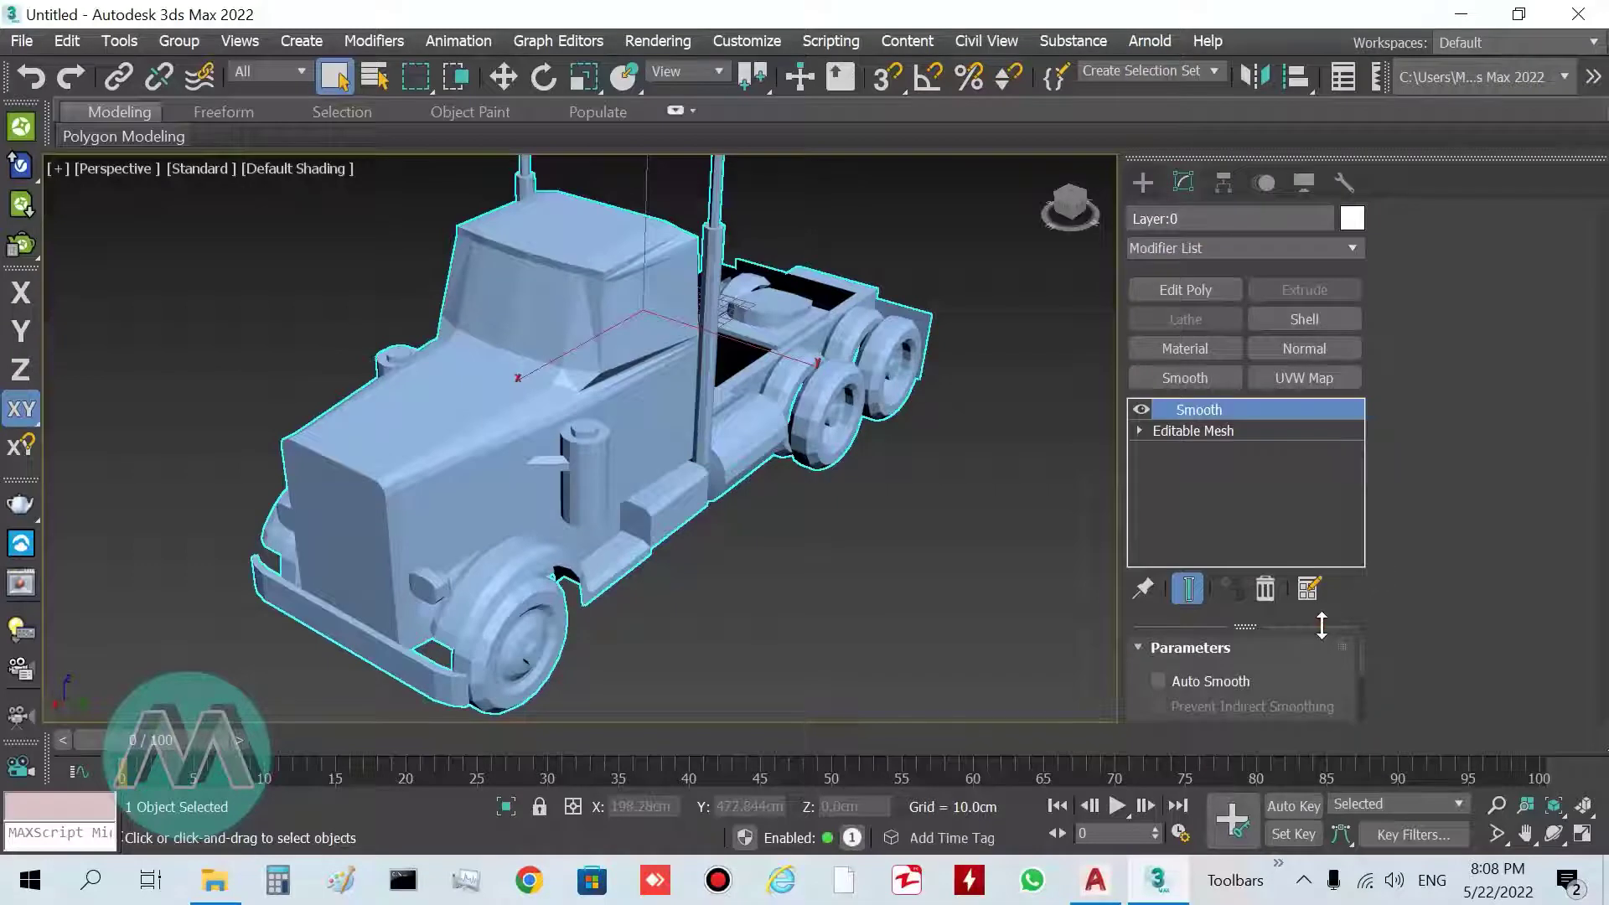
drag(1320, 632, 1331, 520)
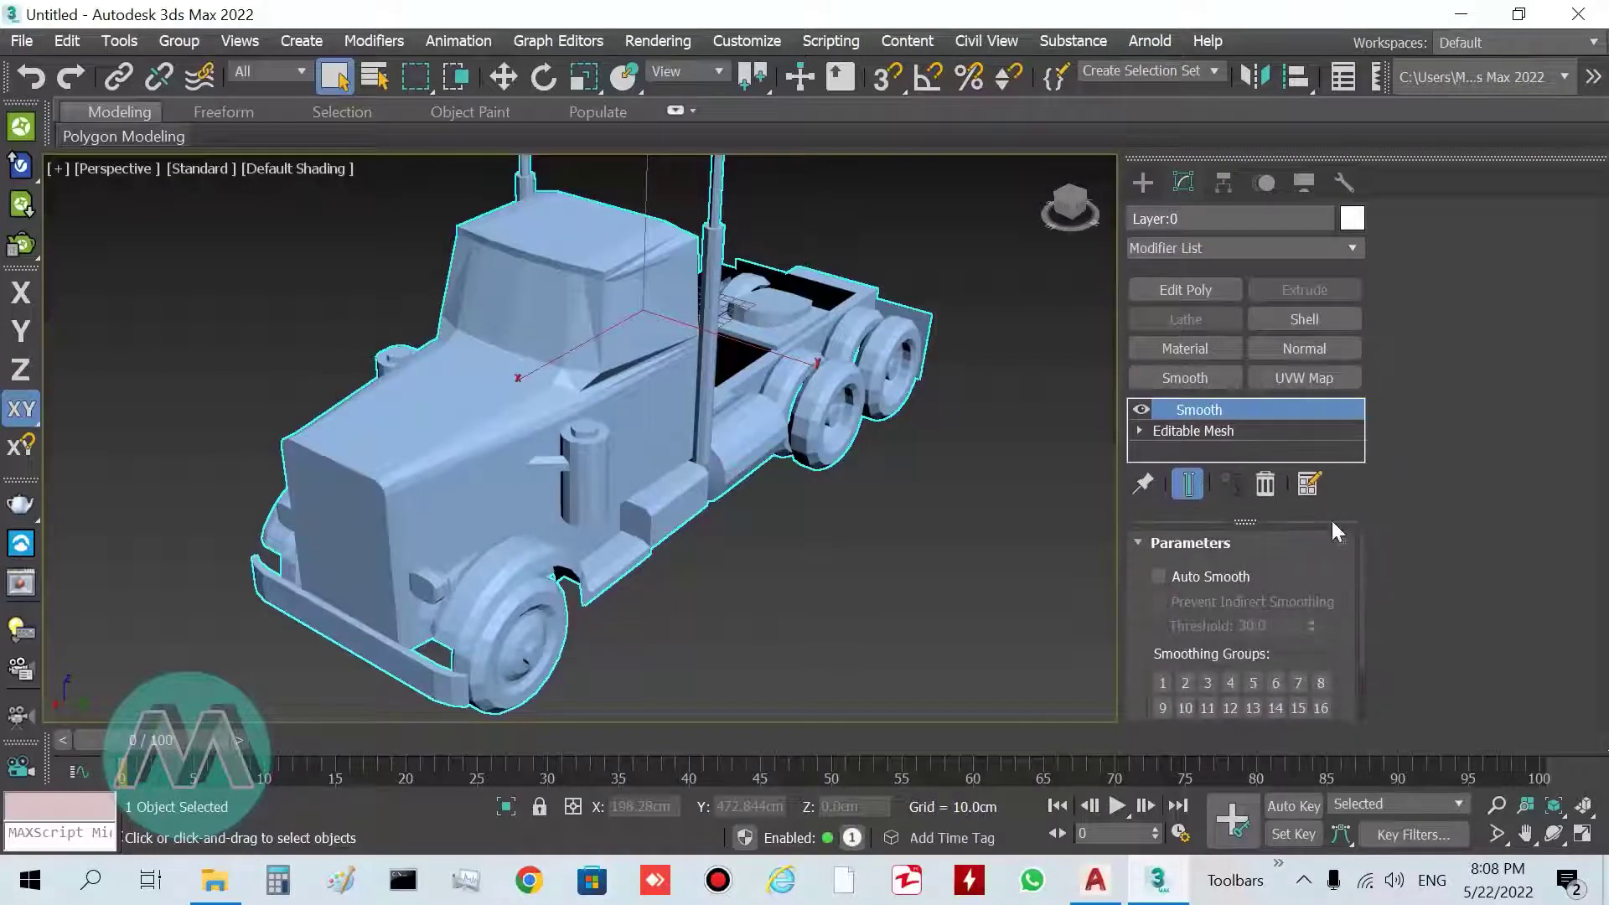
click(1159, 576)
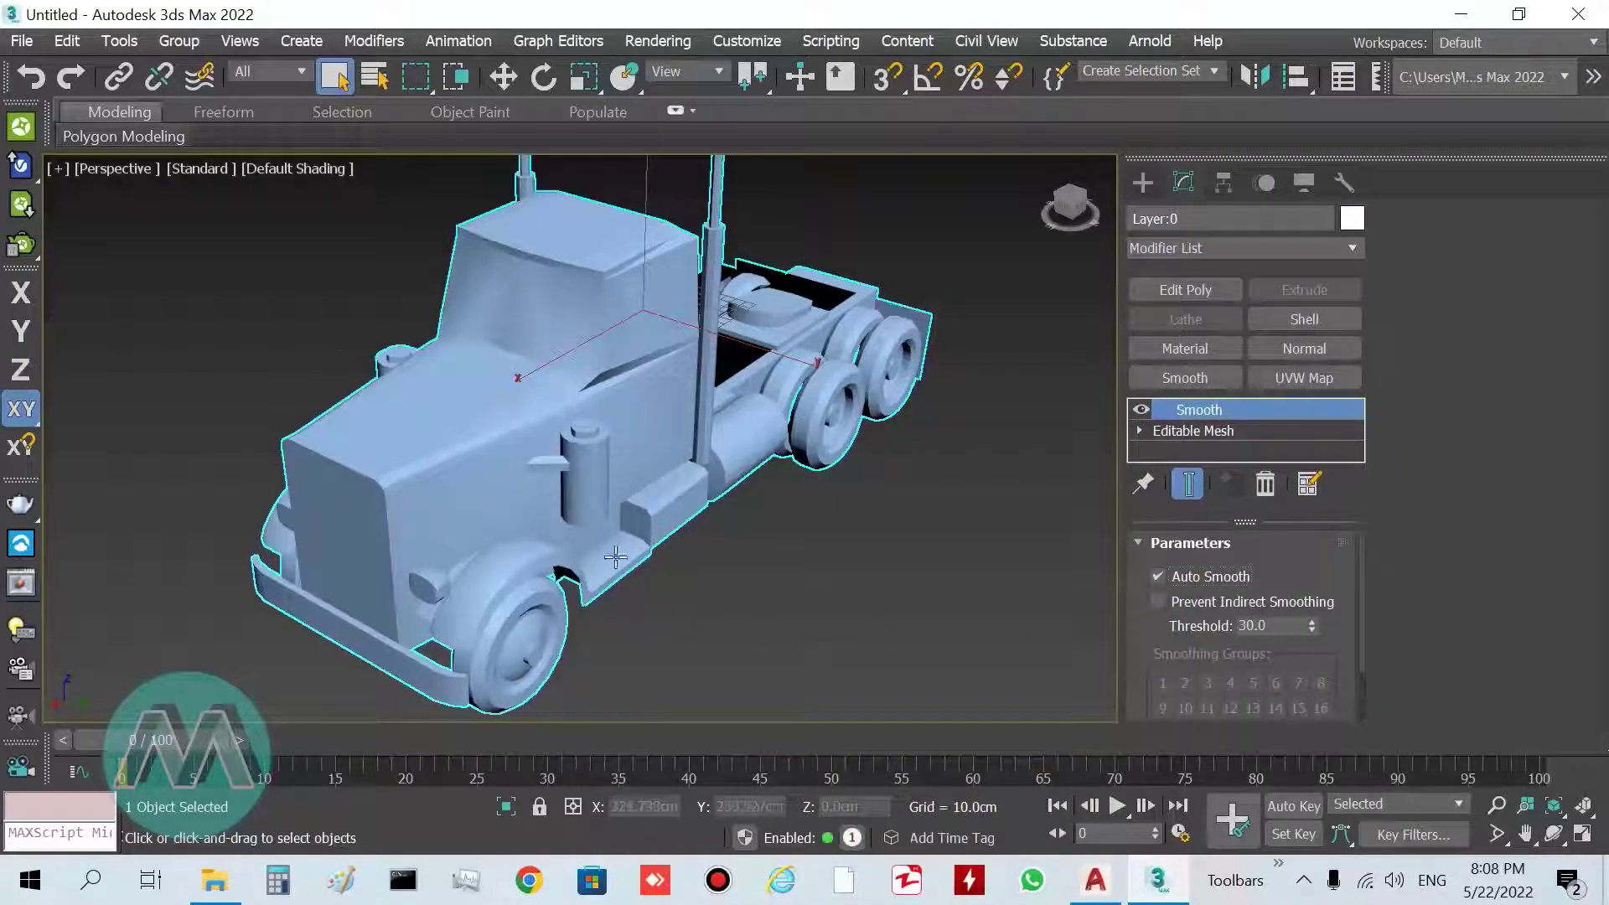
click(1161, 610)
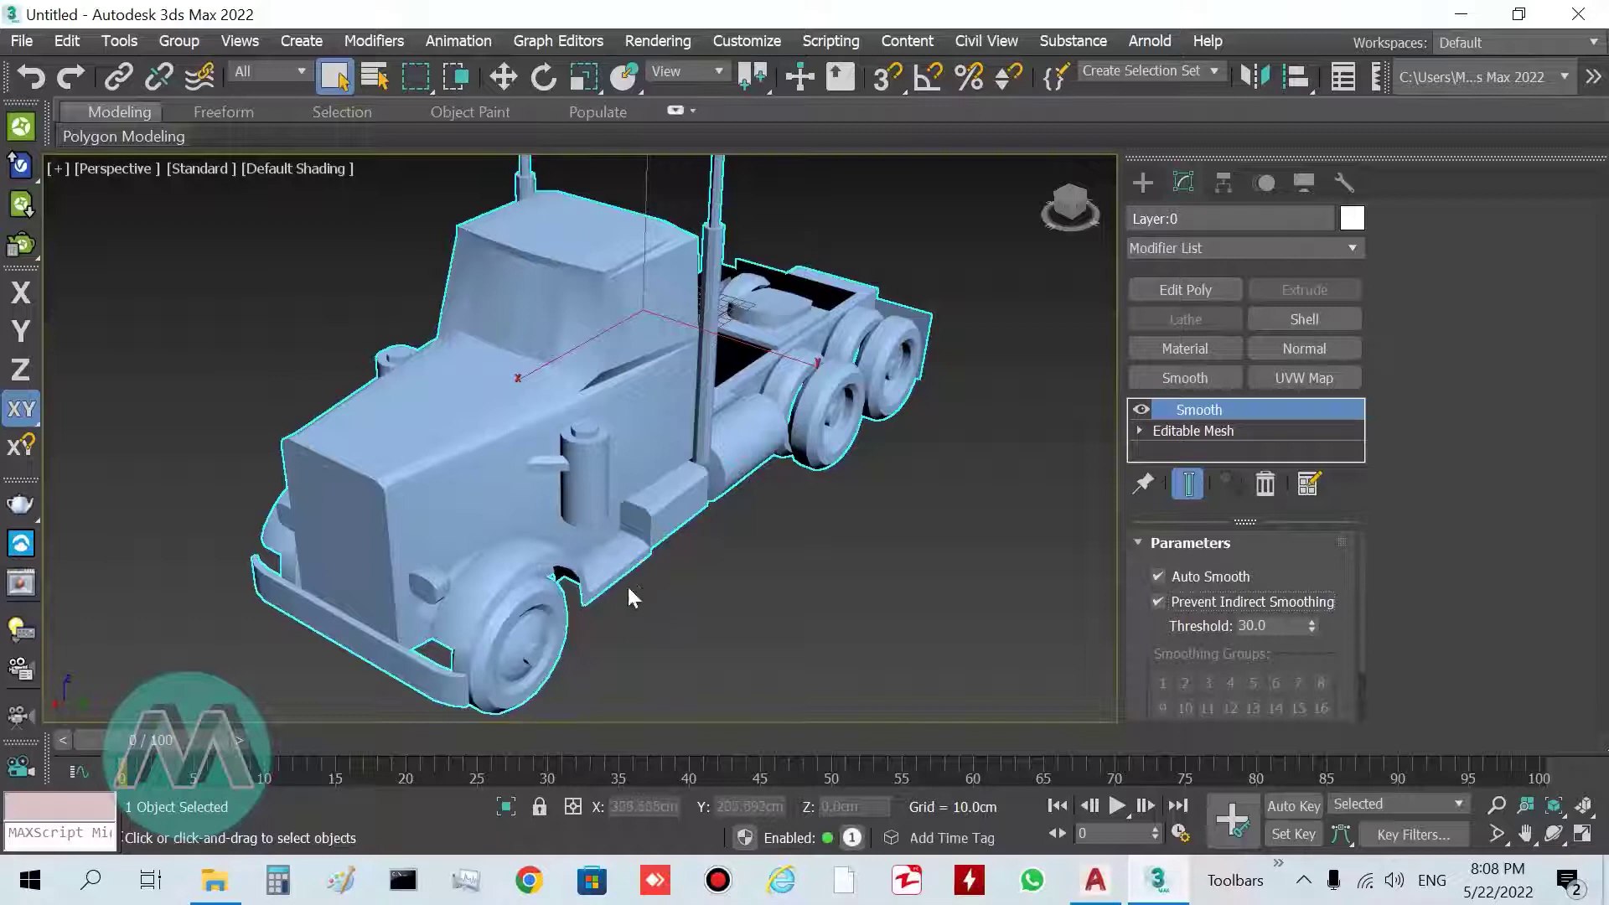
Try Smooth thresholds of 10, 20, 30 and 45 while checking the shading on the front wheel.
alt+middle_drag(630, 594, 606, 550)
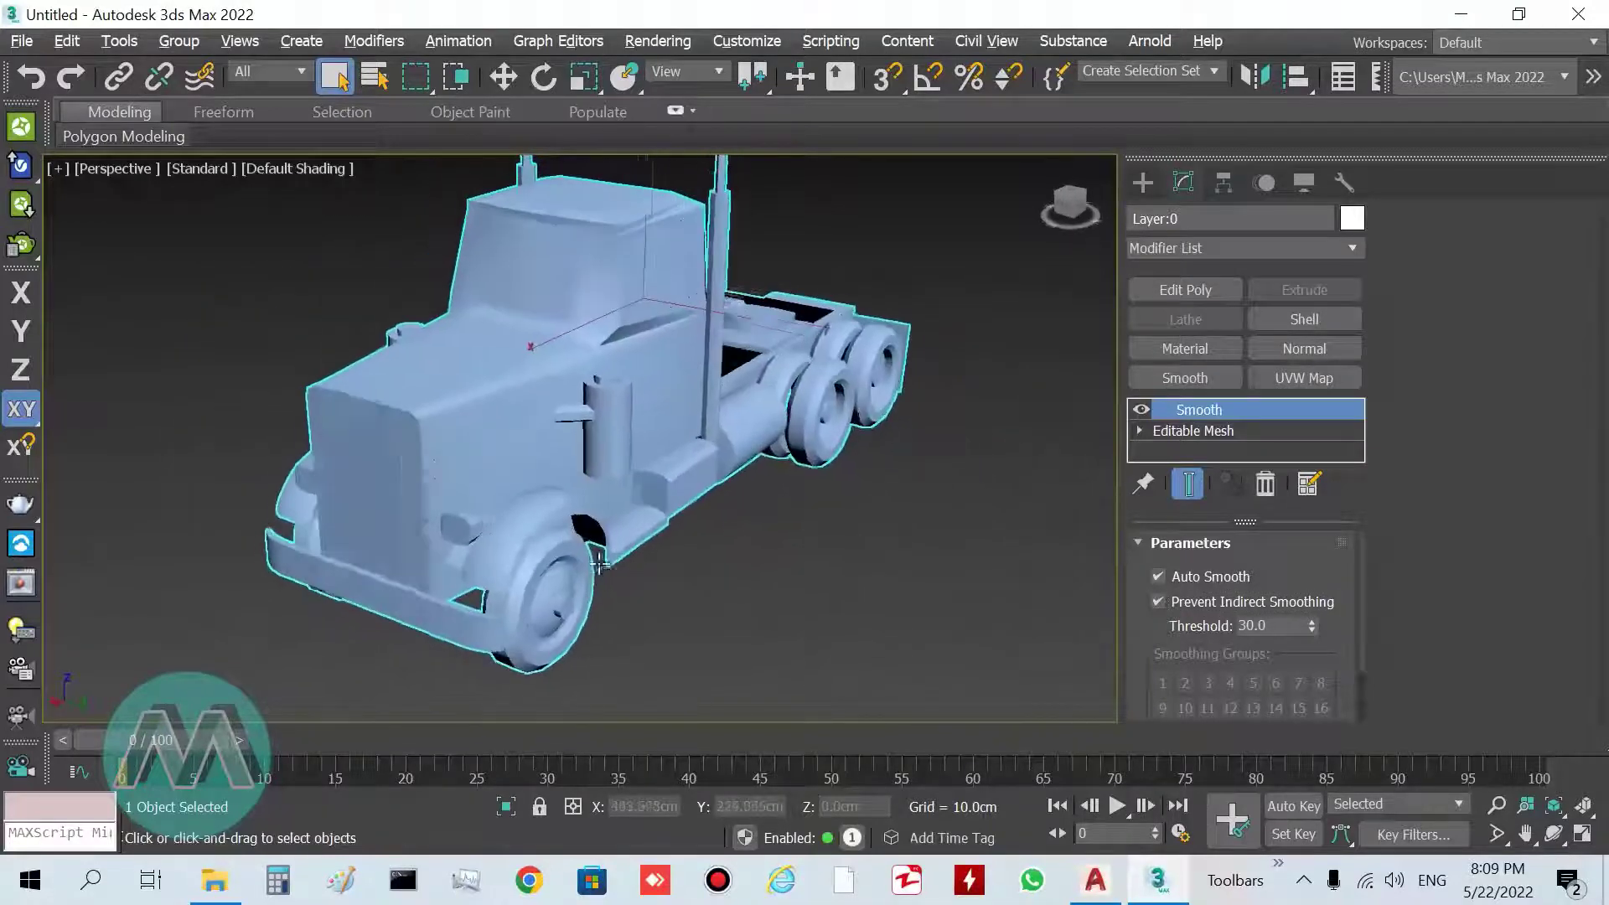
scroll(600, 563, up, 2)
scroll(561, 524, up, 2)
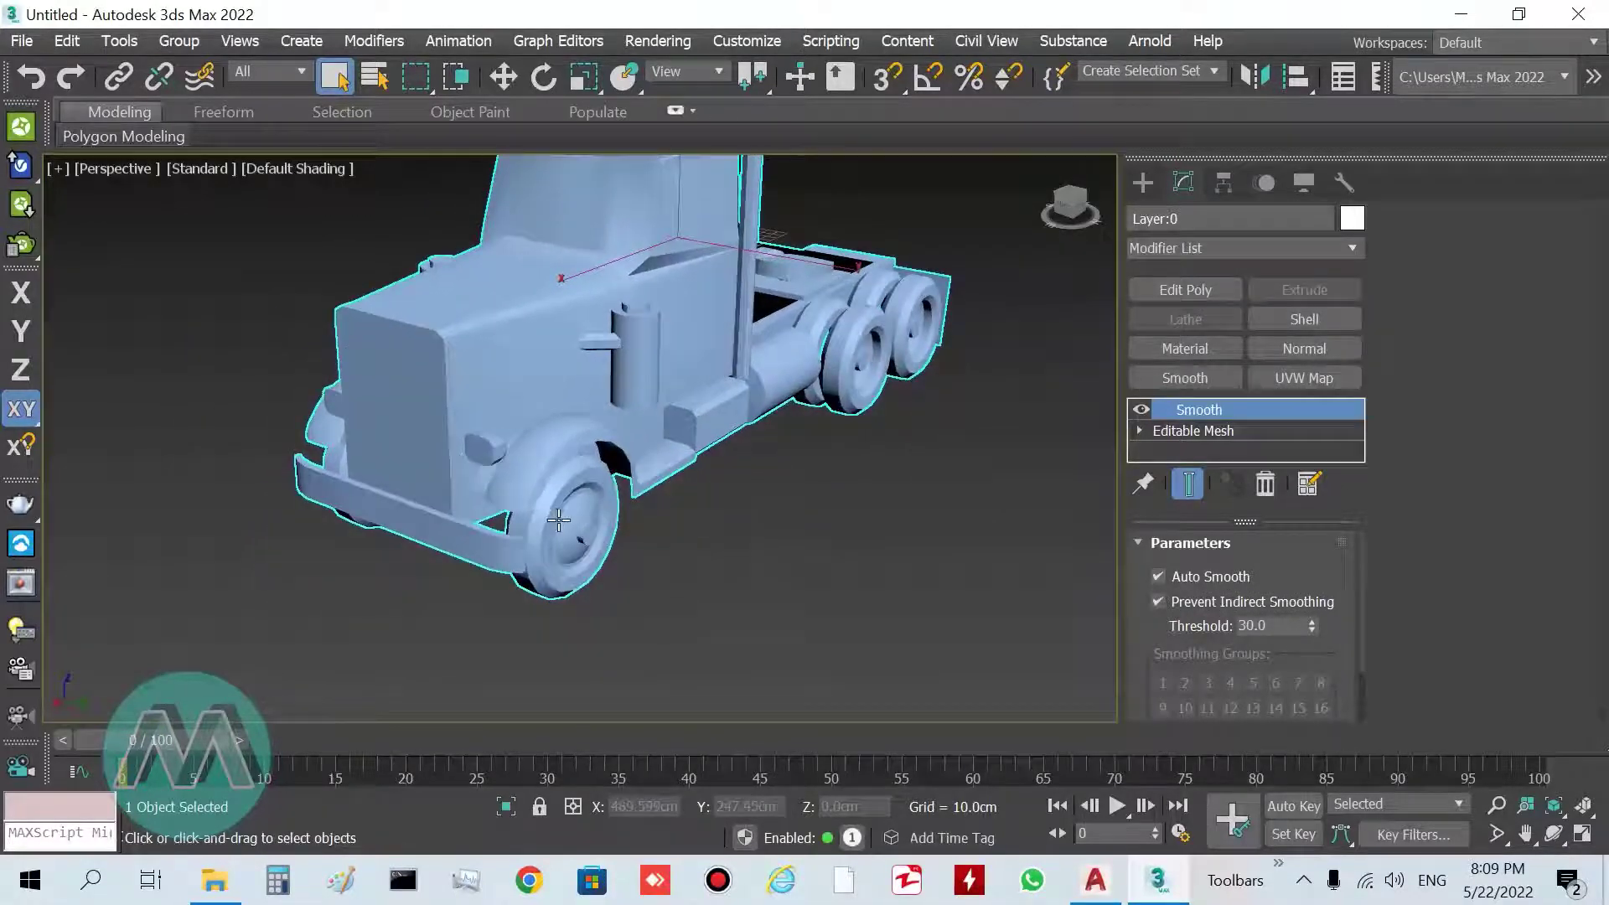
scroll(558, 521, up, 4)
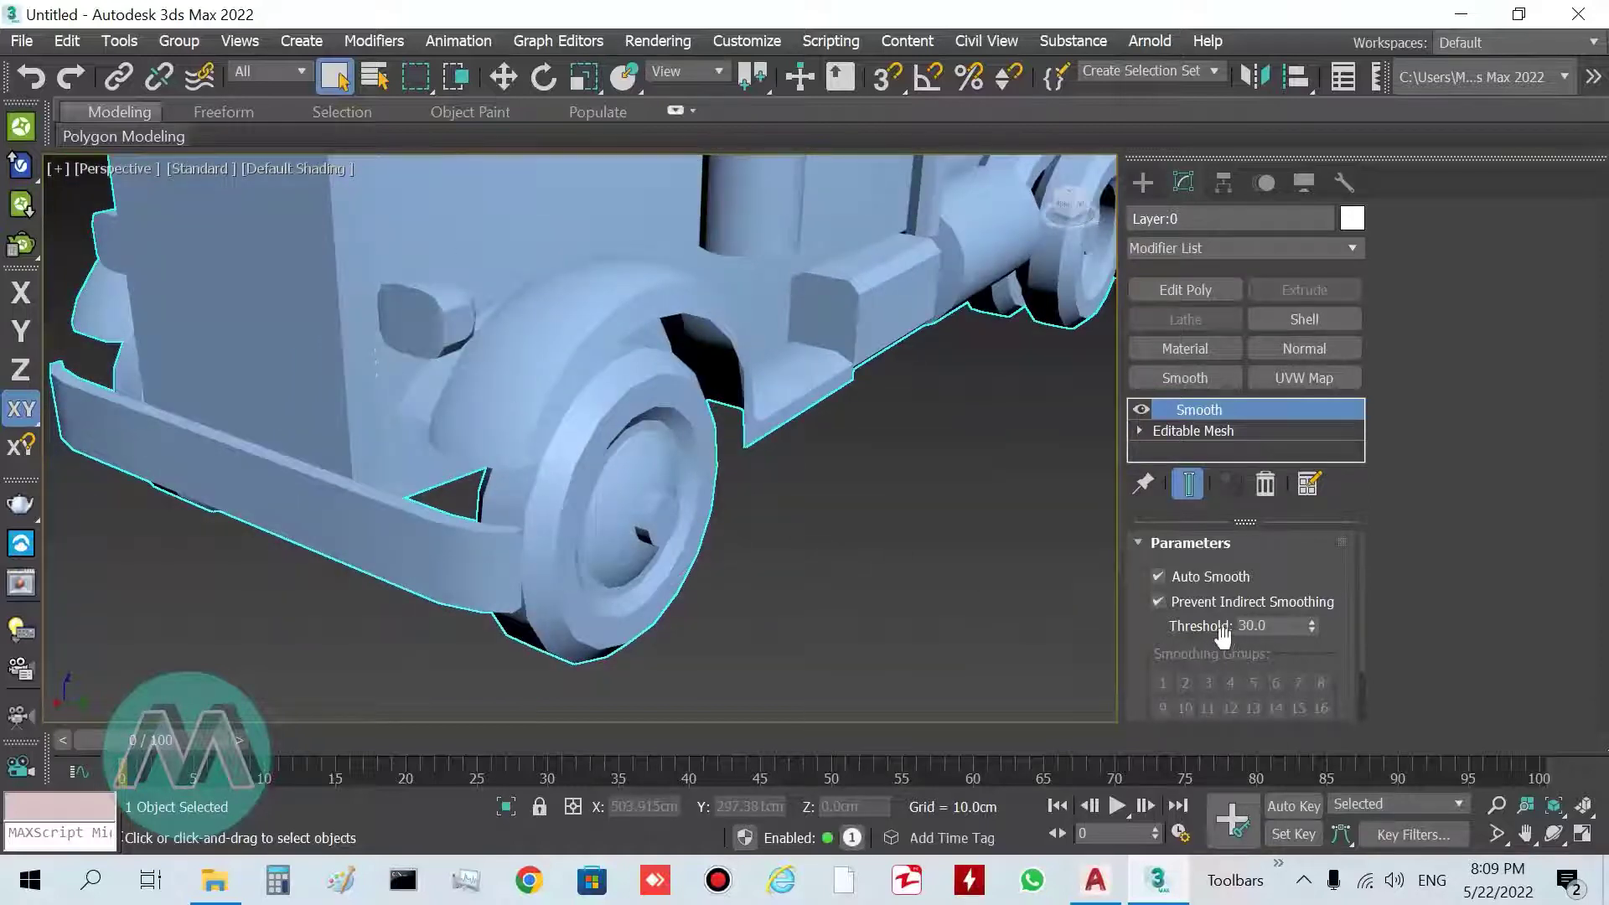
double_click(1272, 625)
text(10)
key(Return)
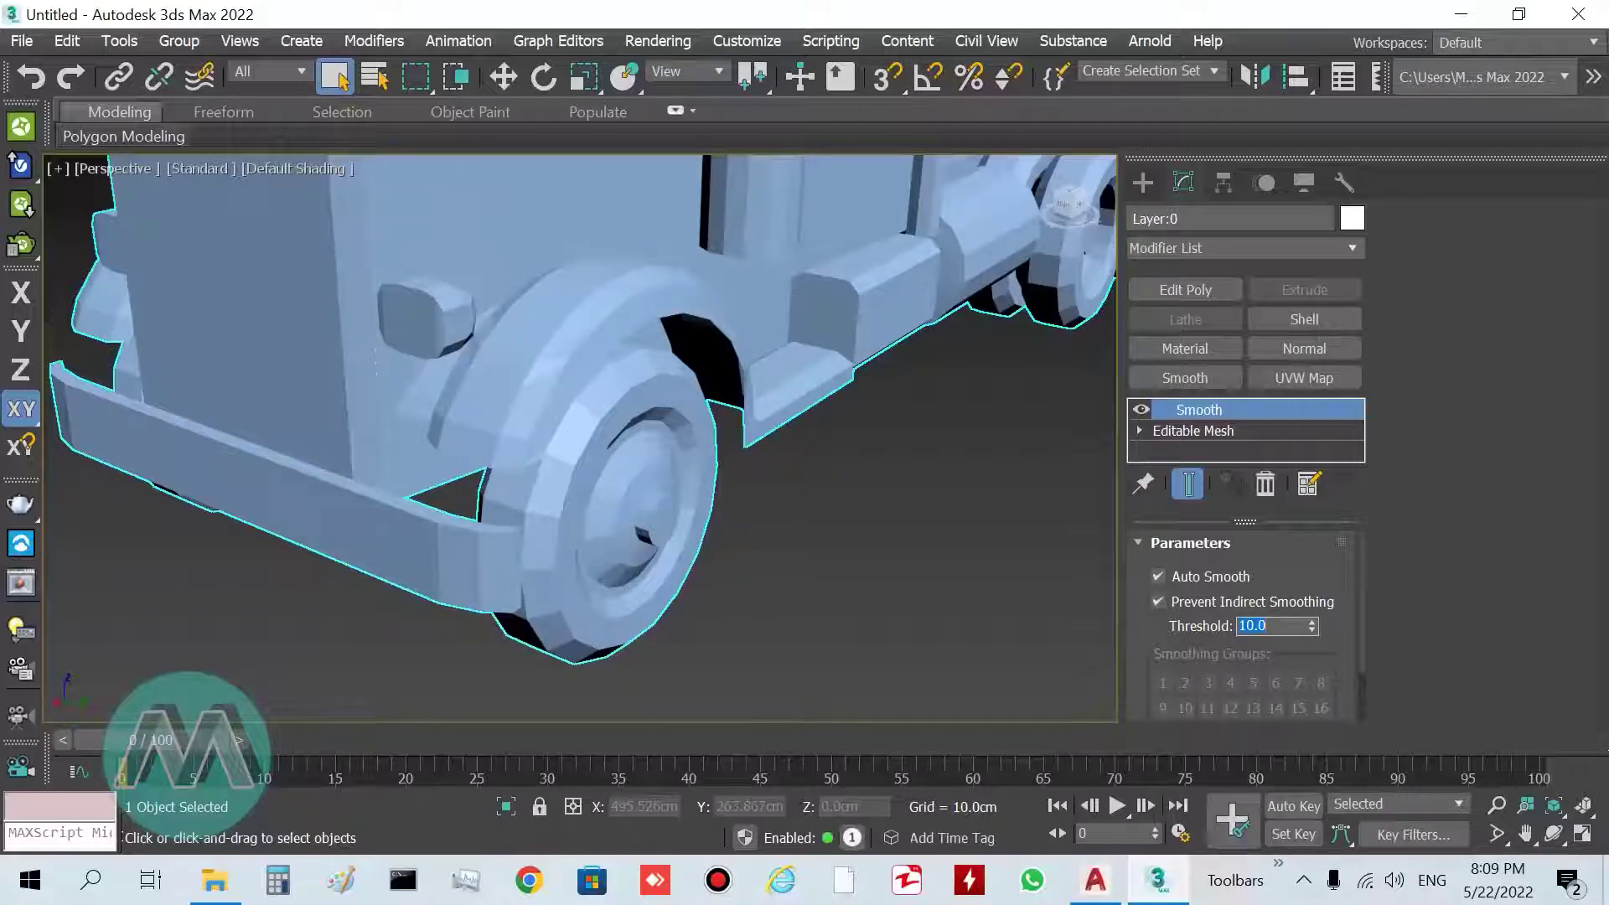
text(20)
key(Return)
text(3)
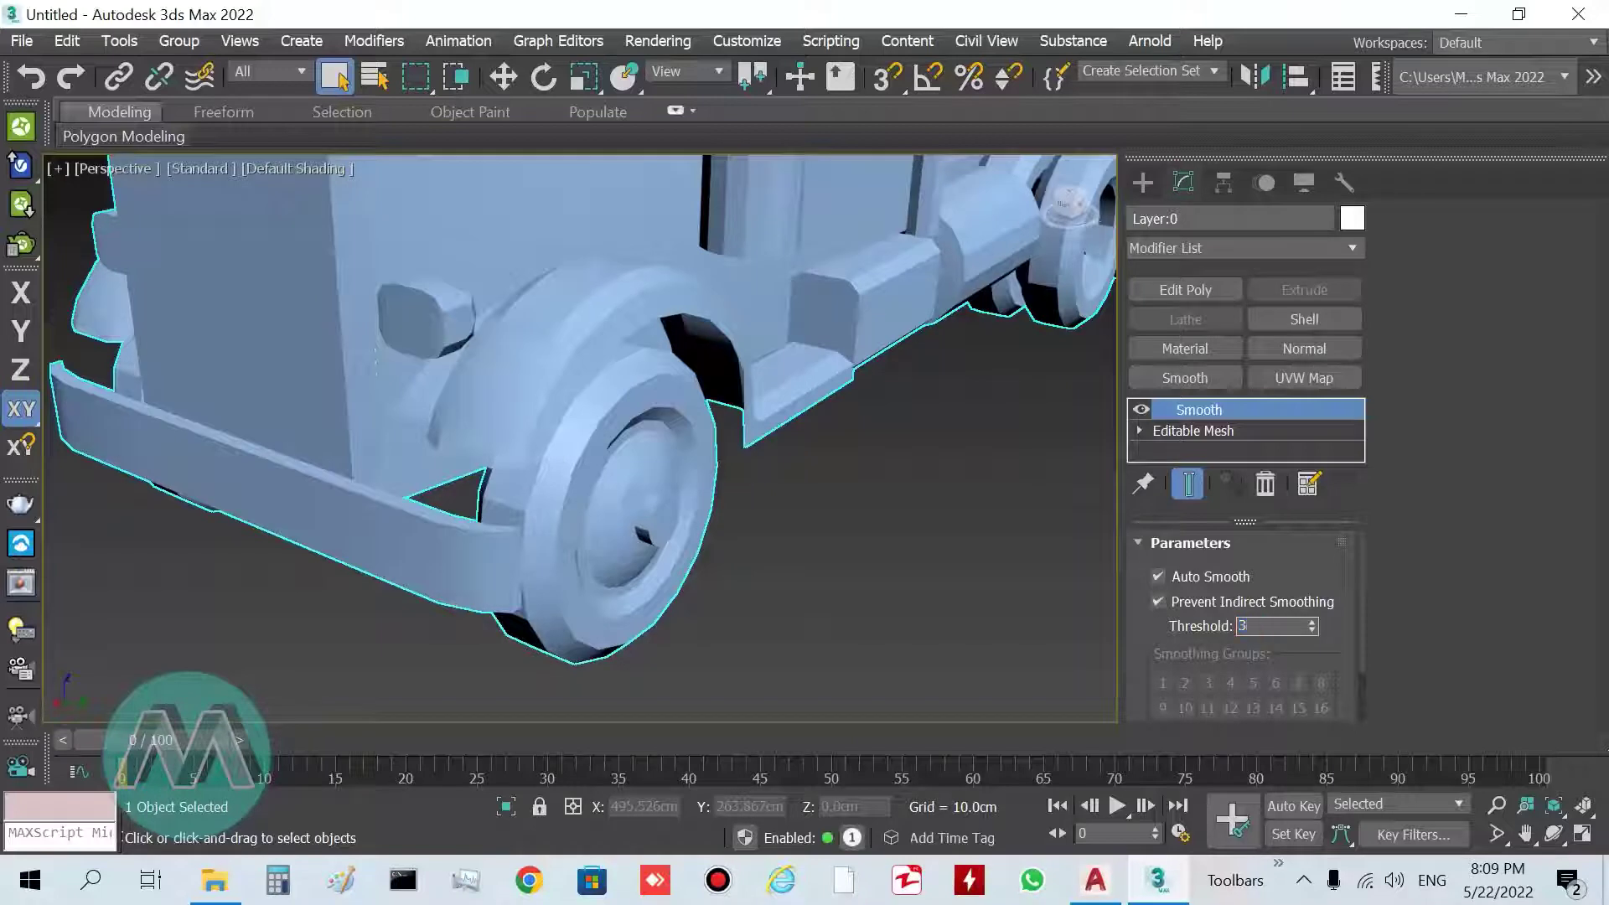
text(0)
key(Return)
text(4)
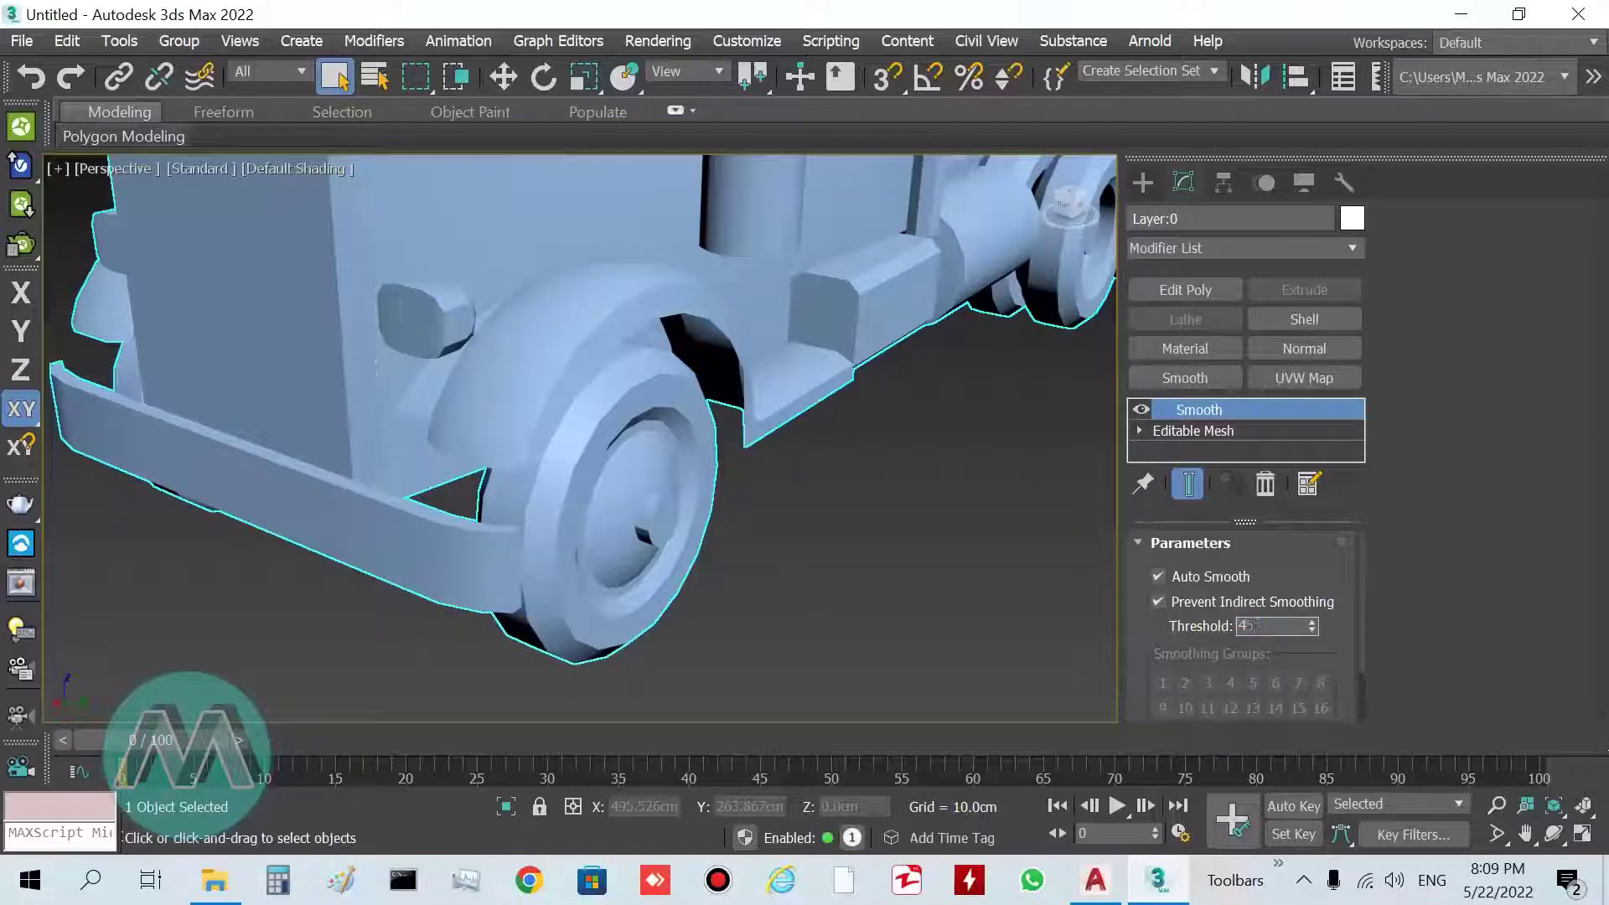
text(5)
key(Return)
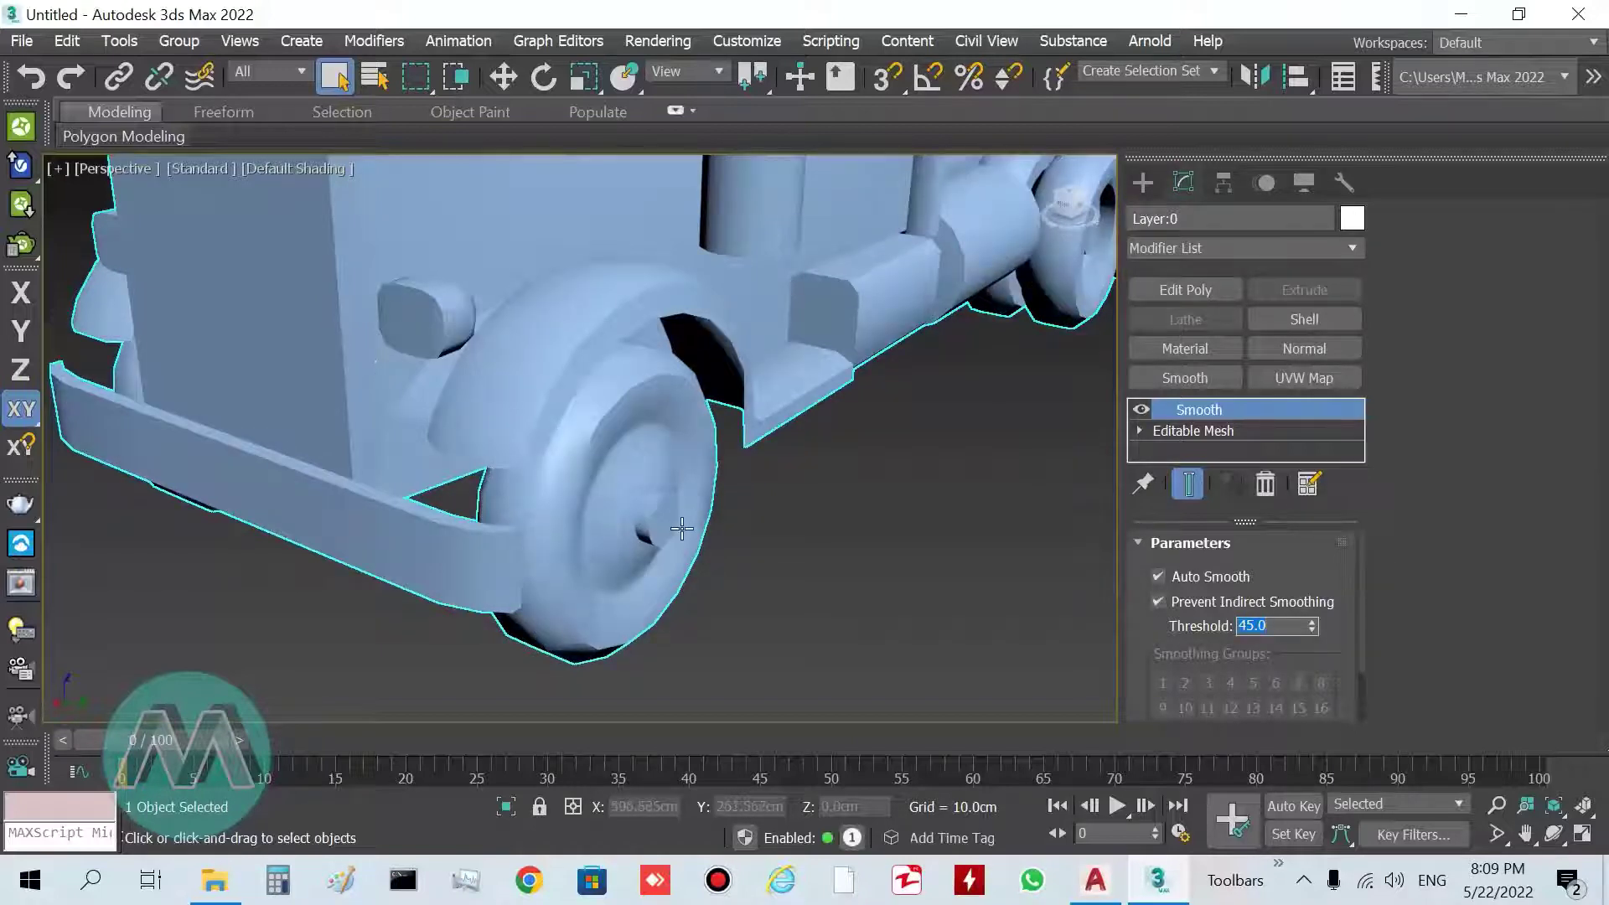
scroll(612, 469, down, 5)
scroll(638, 514, up, 5)
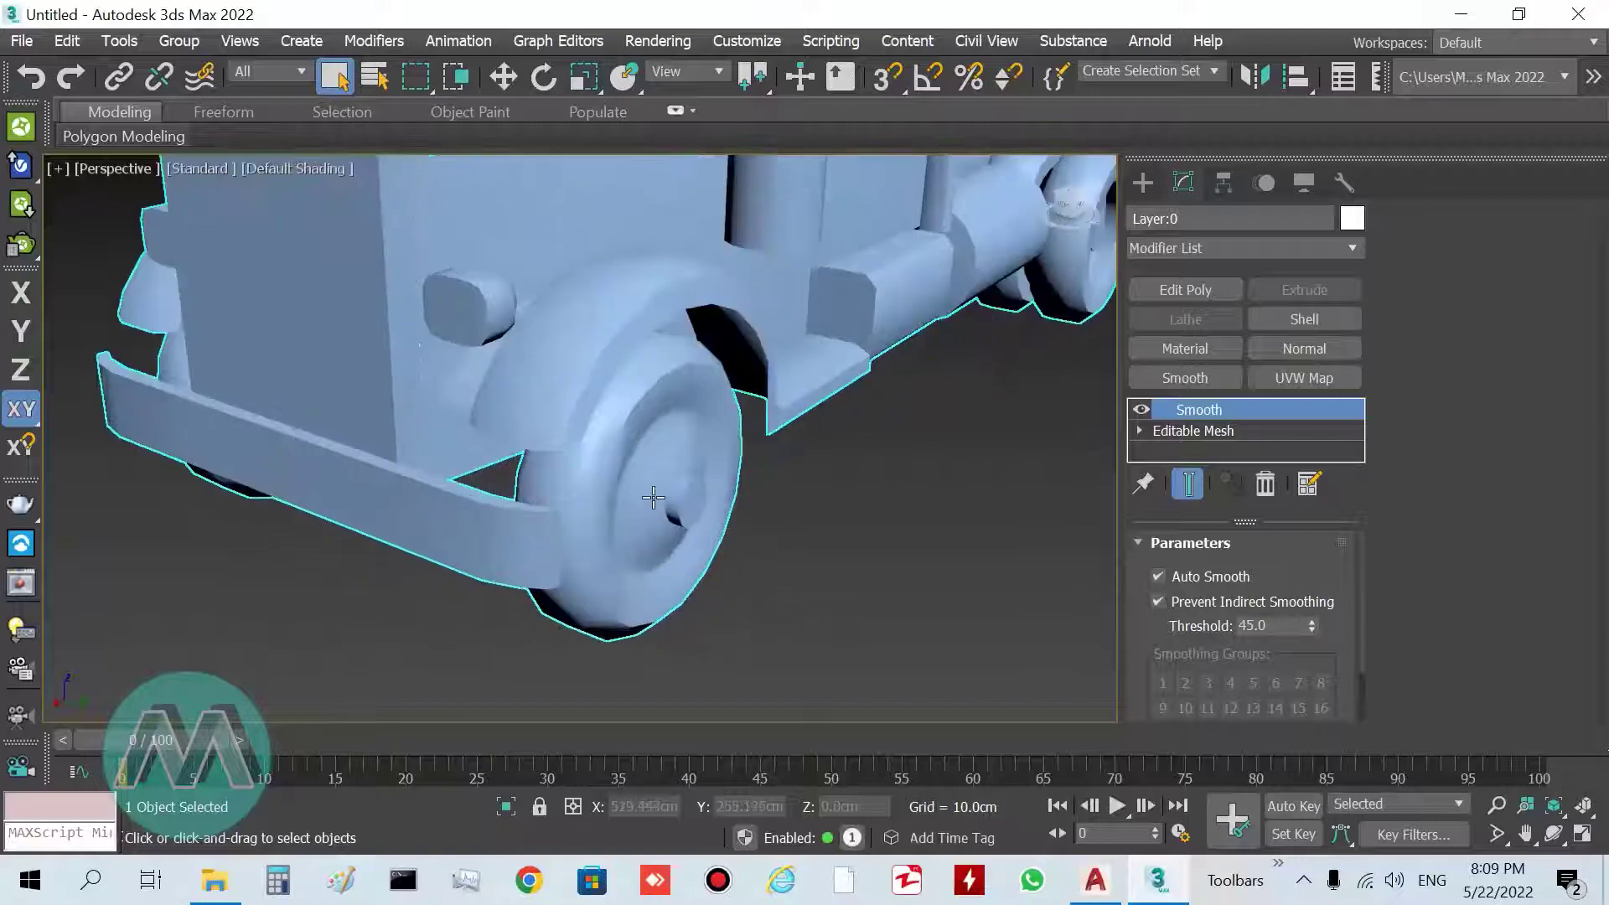
scroll(653, 498, up, 2)
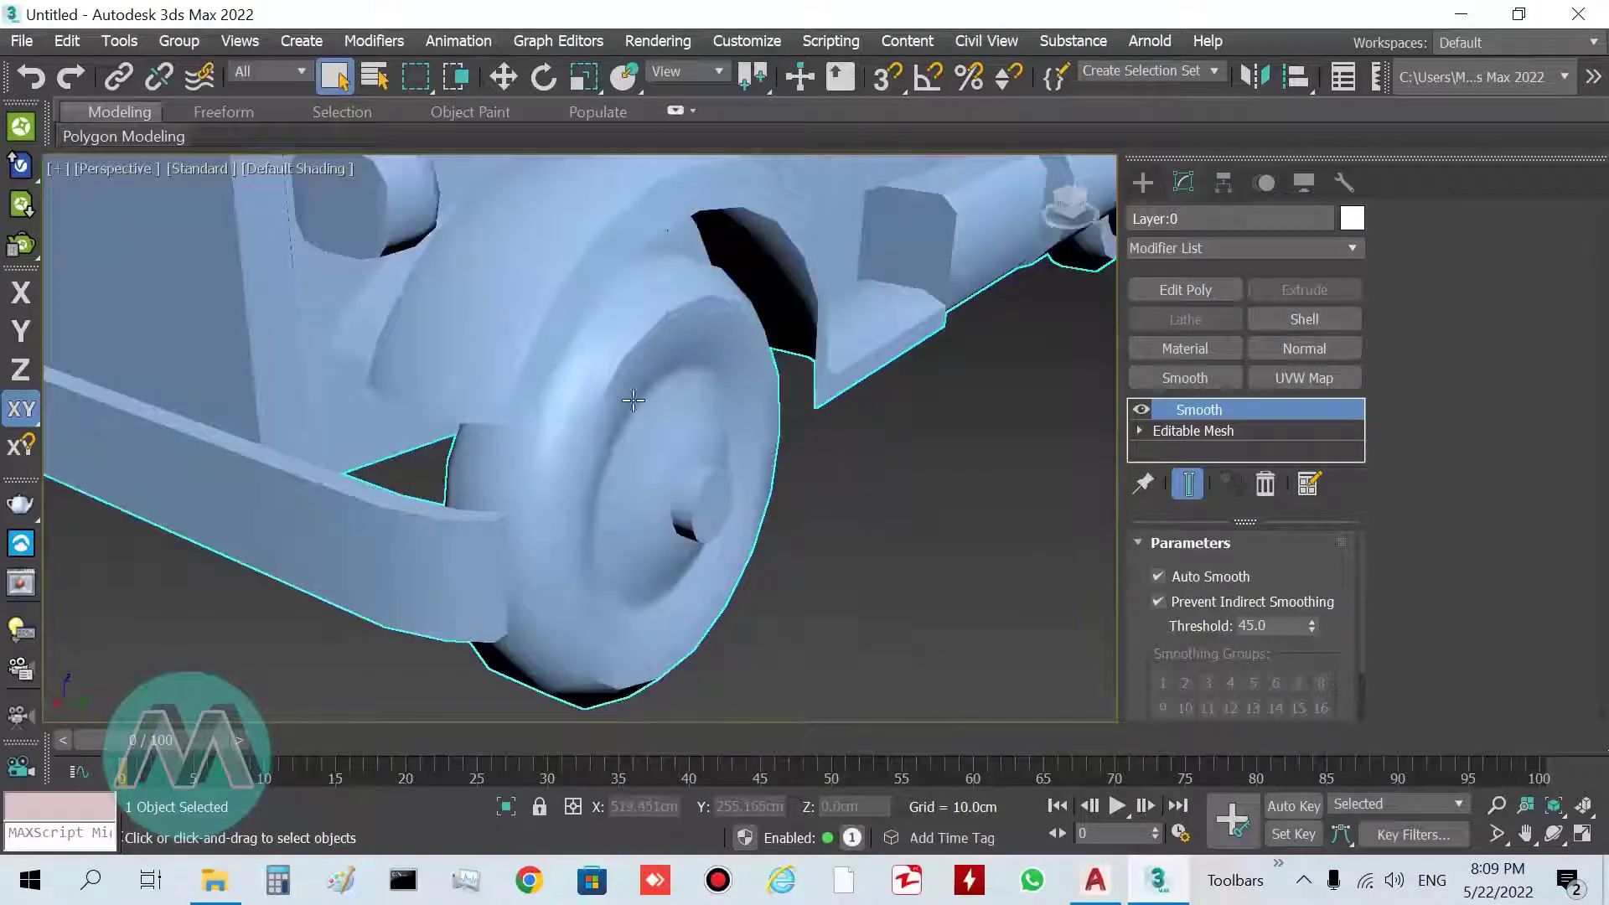
Try a Smooth threshold of 40 and settle on 30.
double_click(1270, 625)
key(Return)
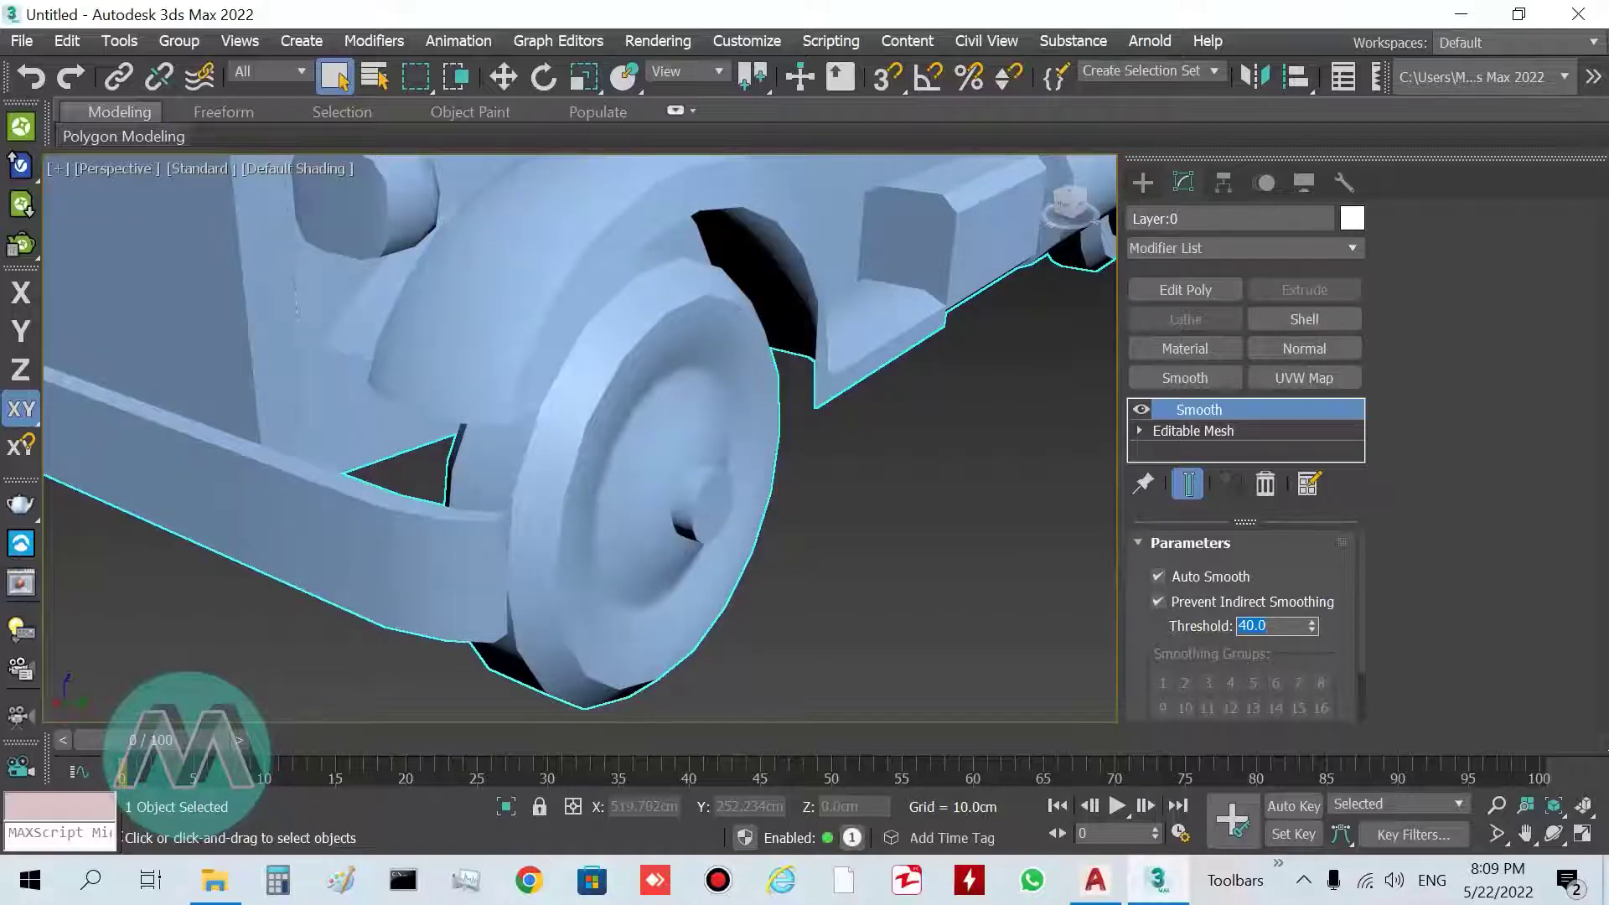
key(Return)
Examine the smoothed truck's body and wheels up close and as a whole in the Perspective view.
scroll(811, 506, down, 10)
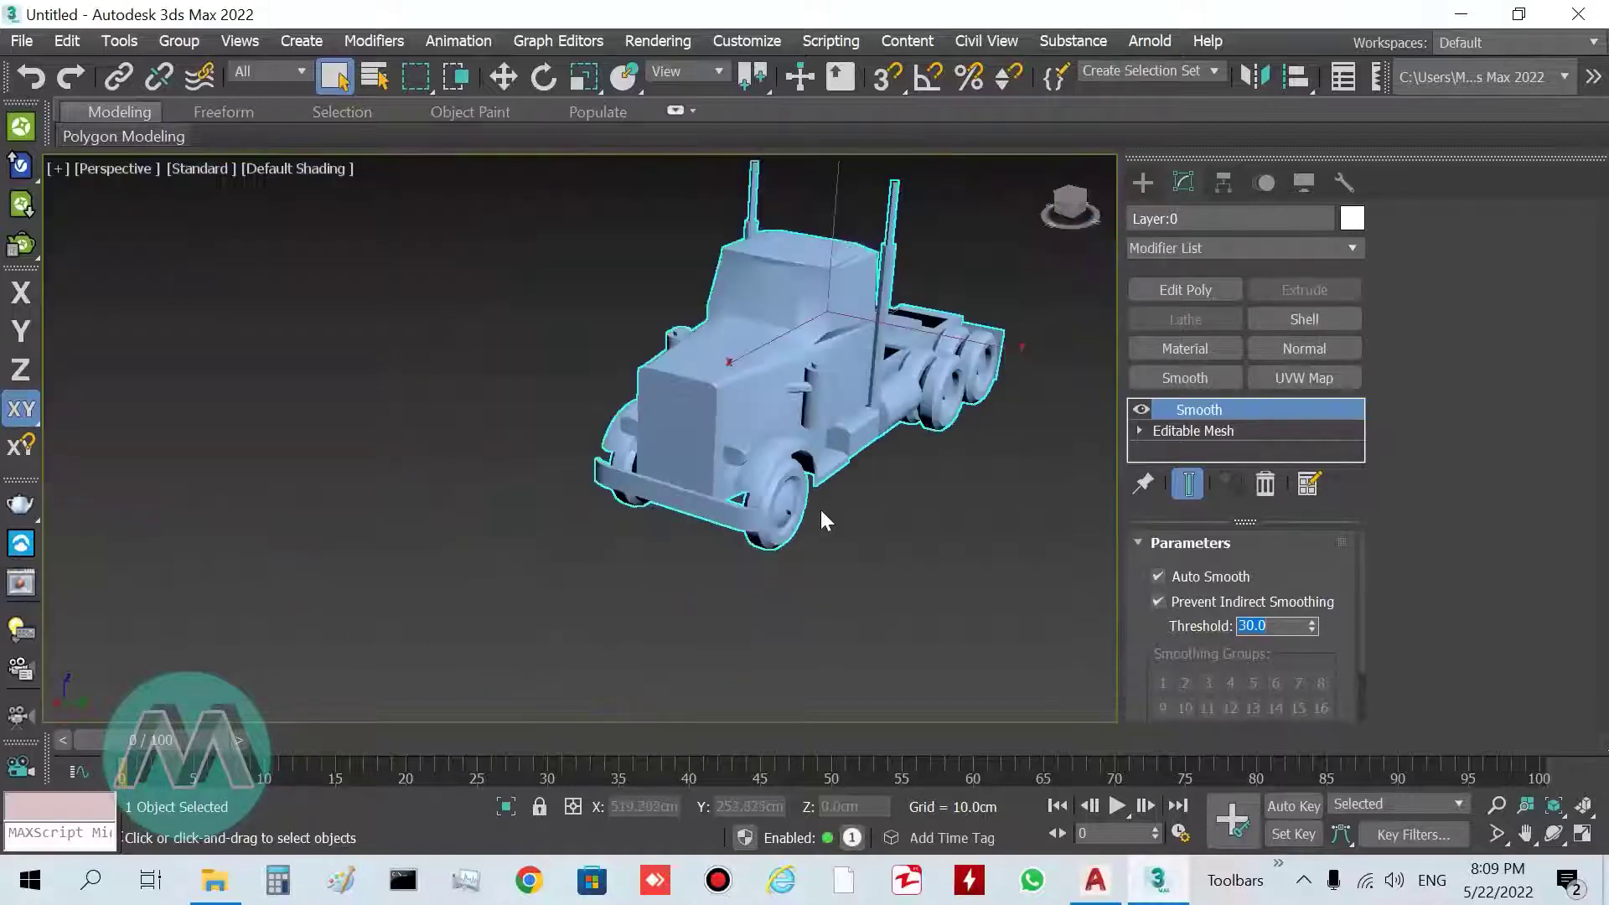
alt+middle_drag(820, 506, 657, 535)
scroll(657, 538, up, 4)
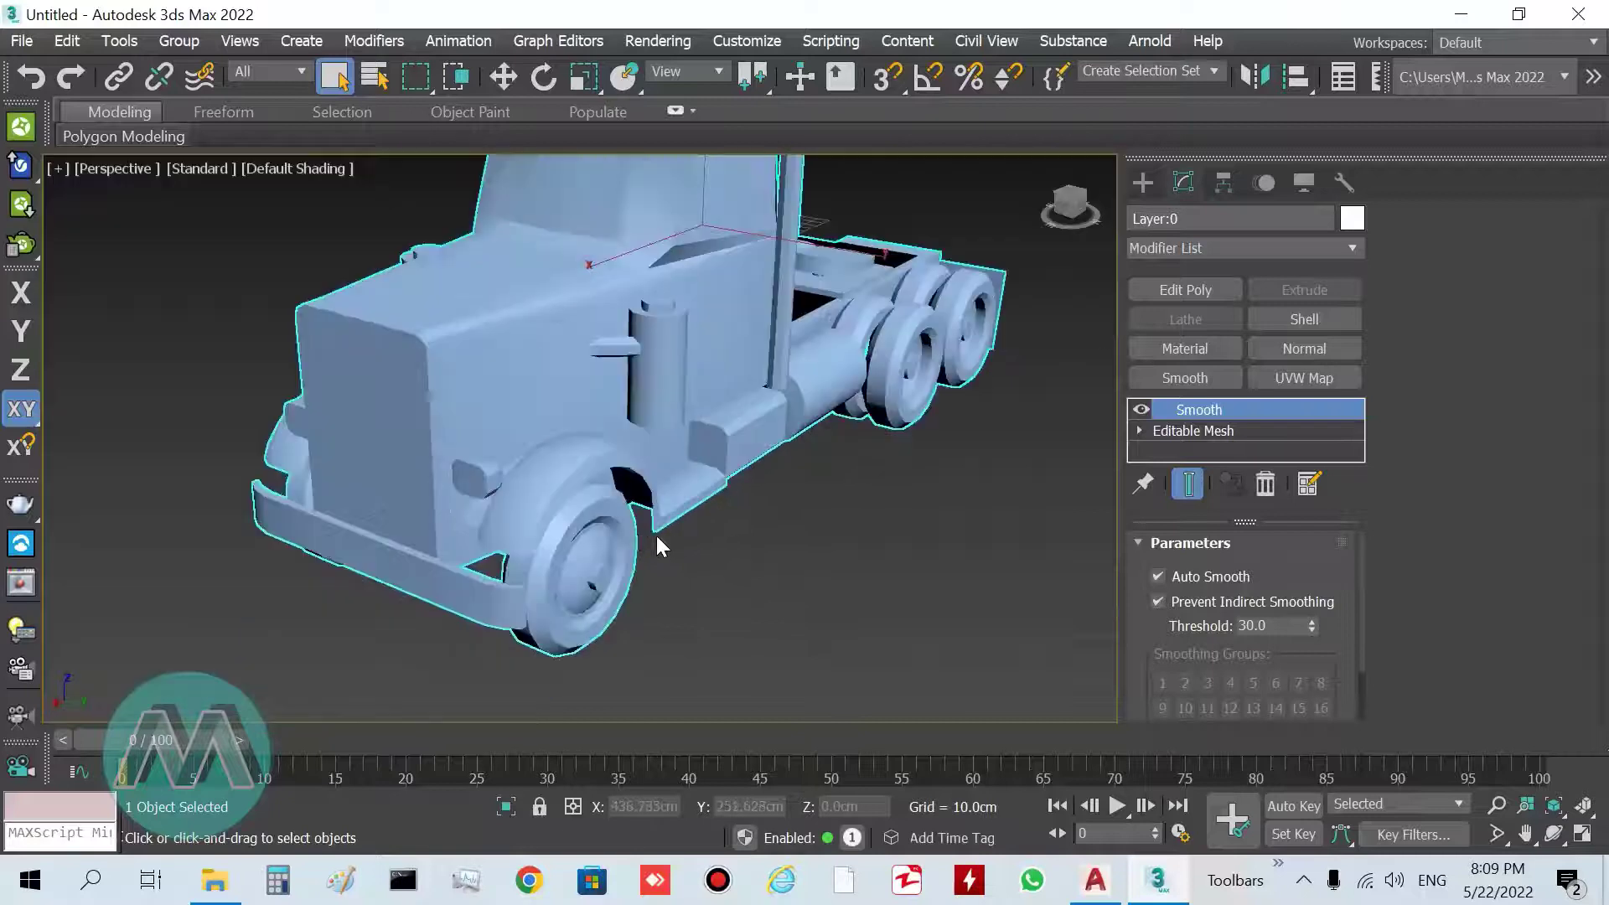
scroll(662, 541, down, 4)
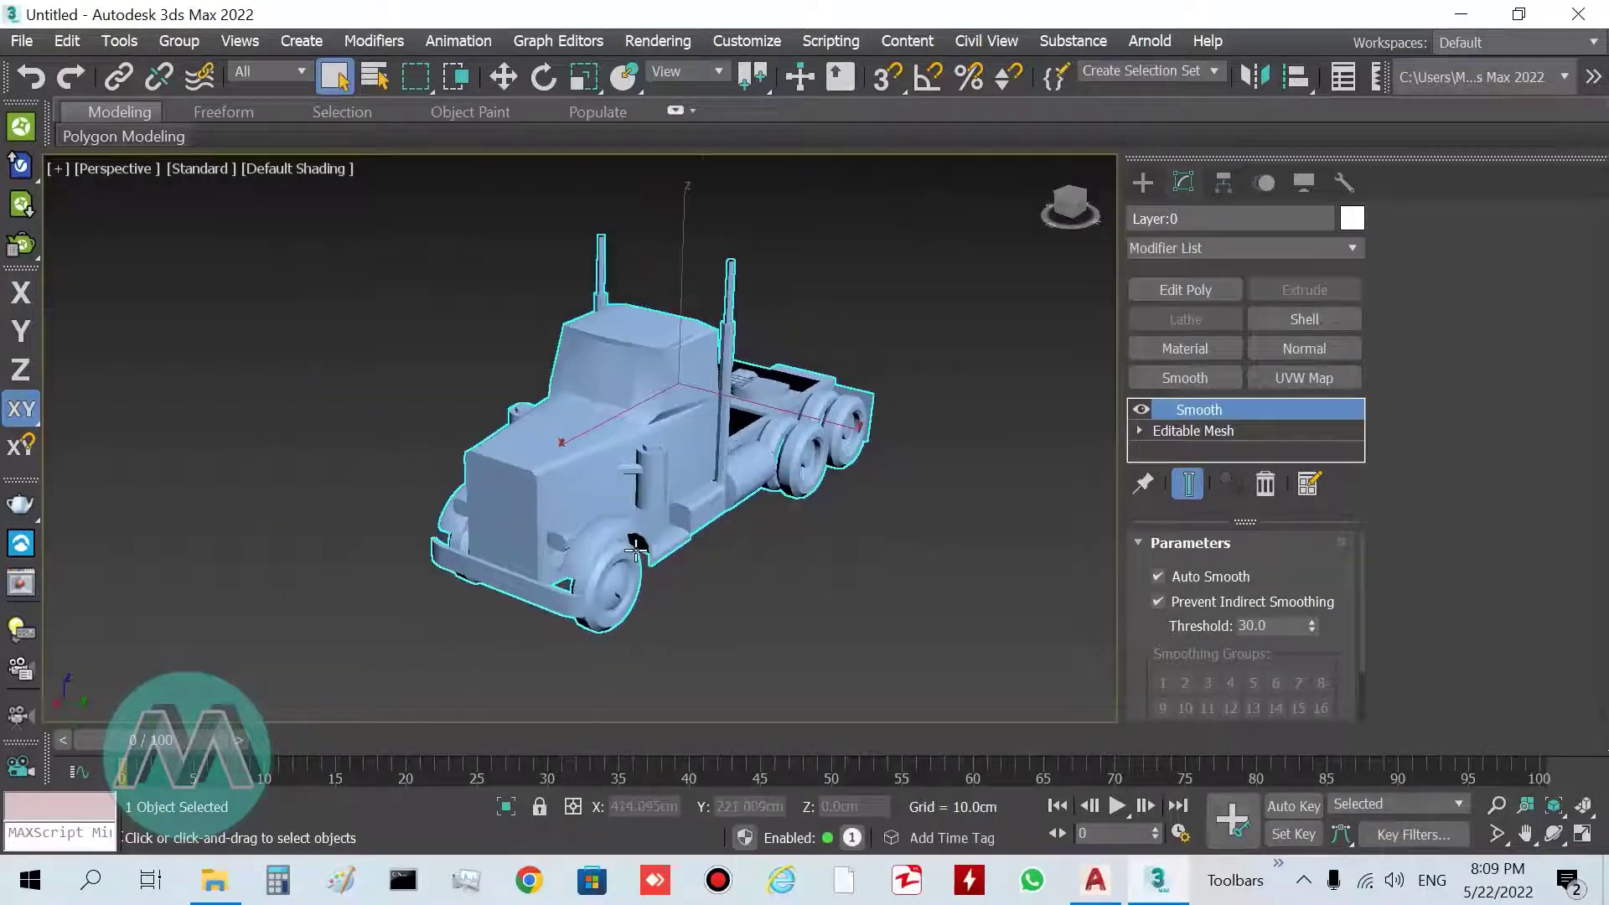
scroll(635, 549, up, 2)
click(1525, 834)
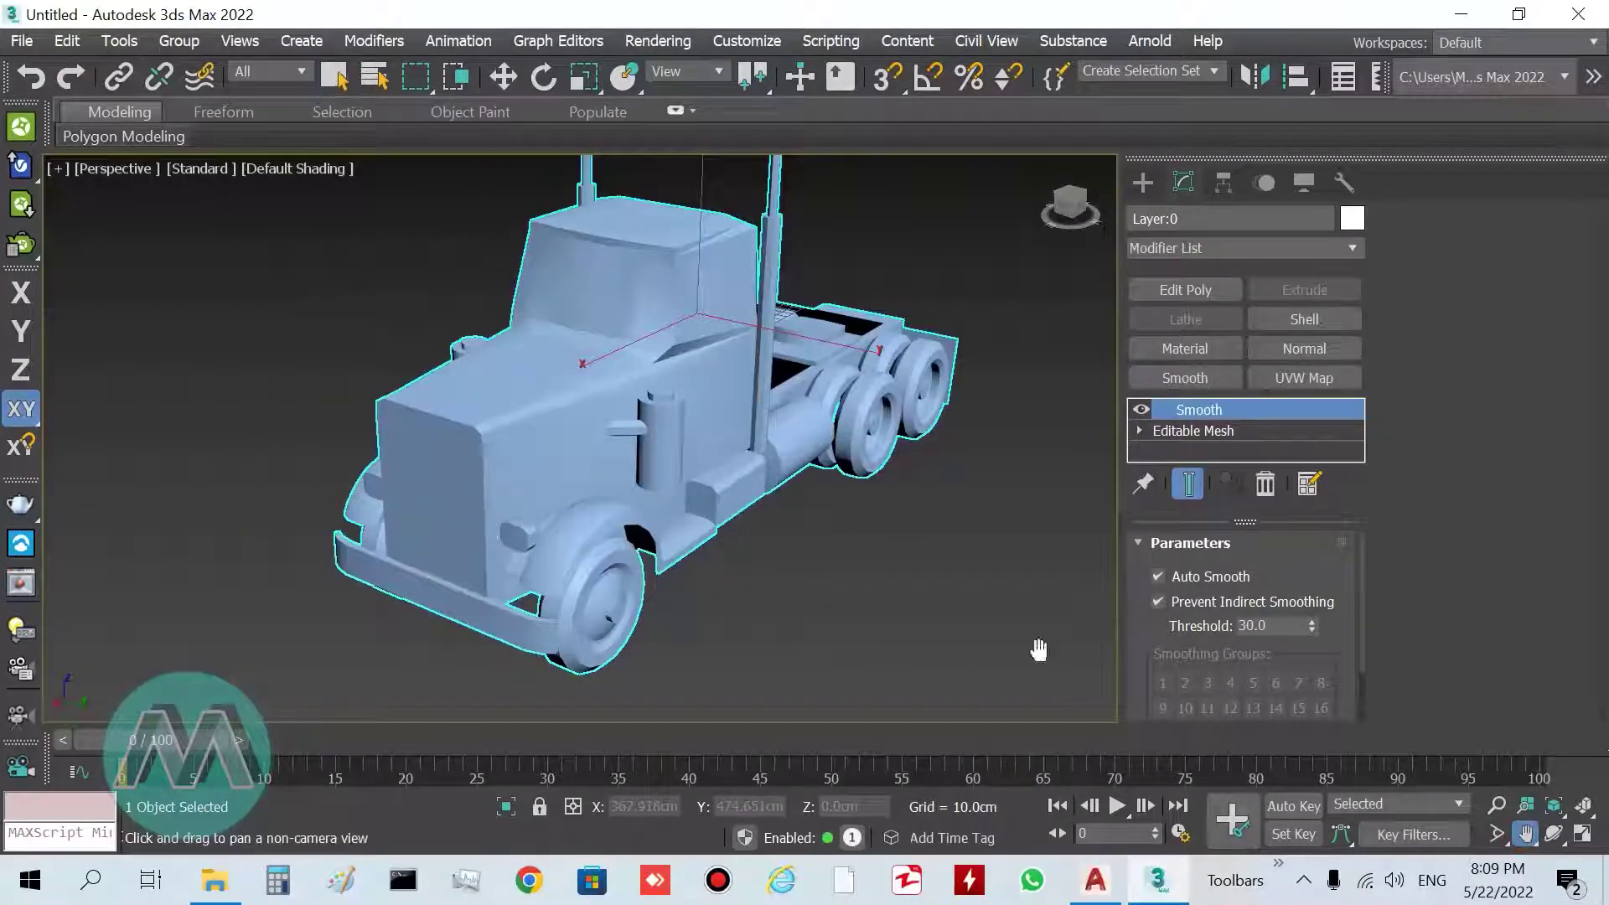
drag(770, 495, 746, 534)
key(Escape)
Return to the four-view layout, fit all views to the truck, and inspect it from another angle in Perspective.
key(alt+w)
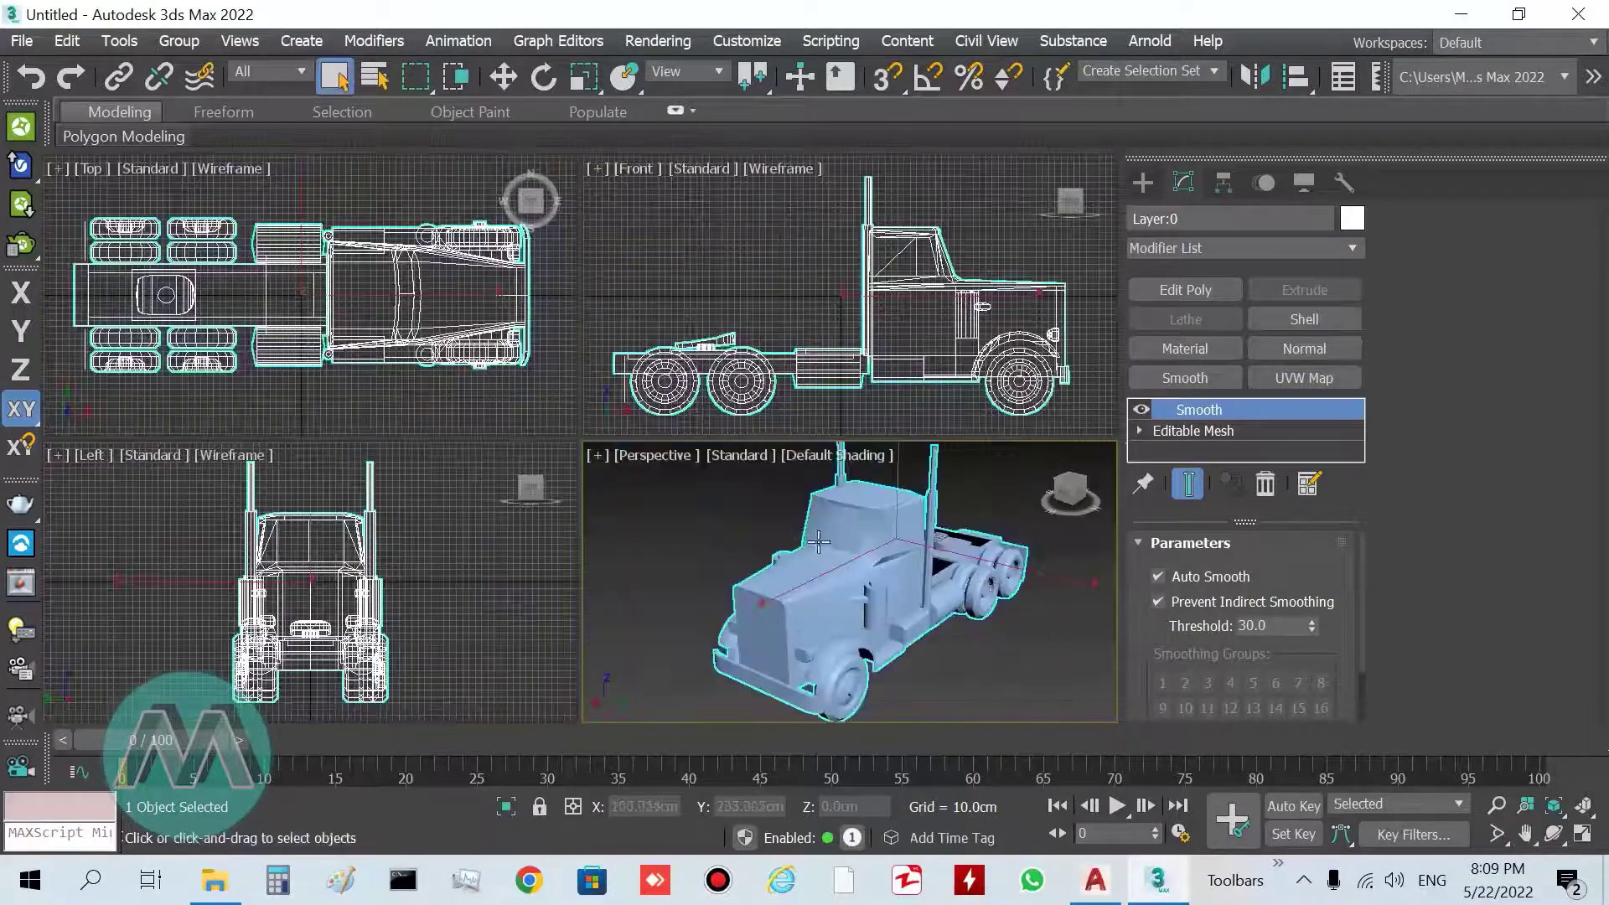
click(1583, 805)
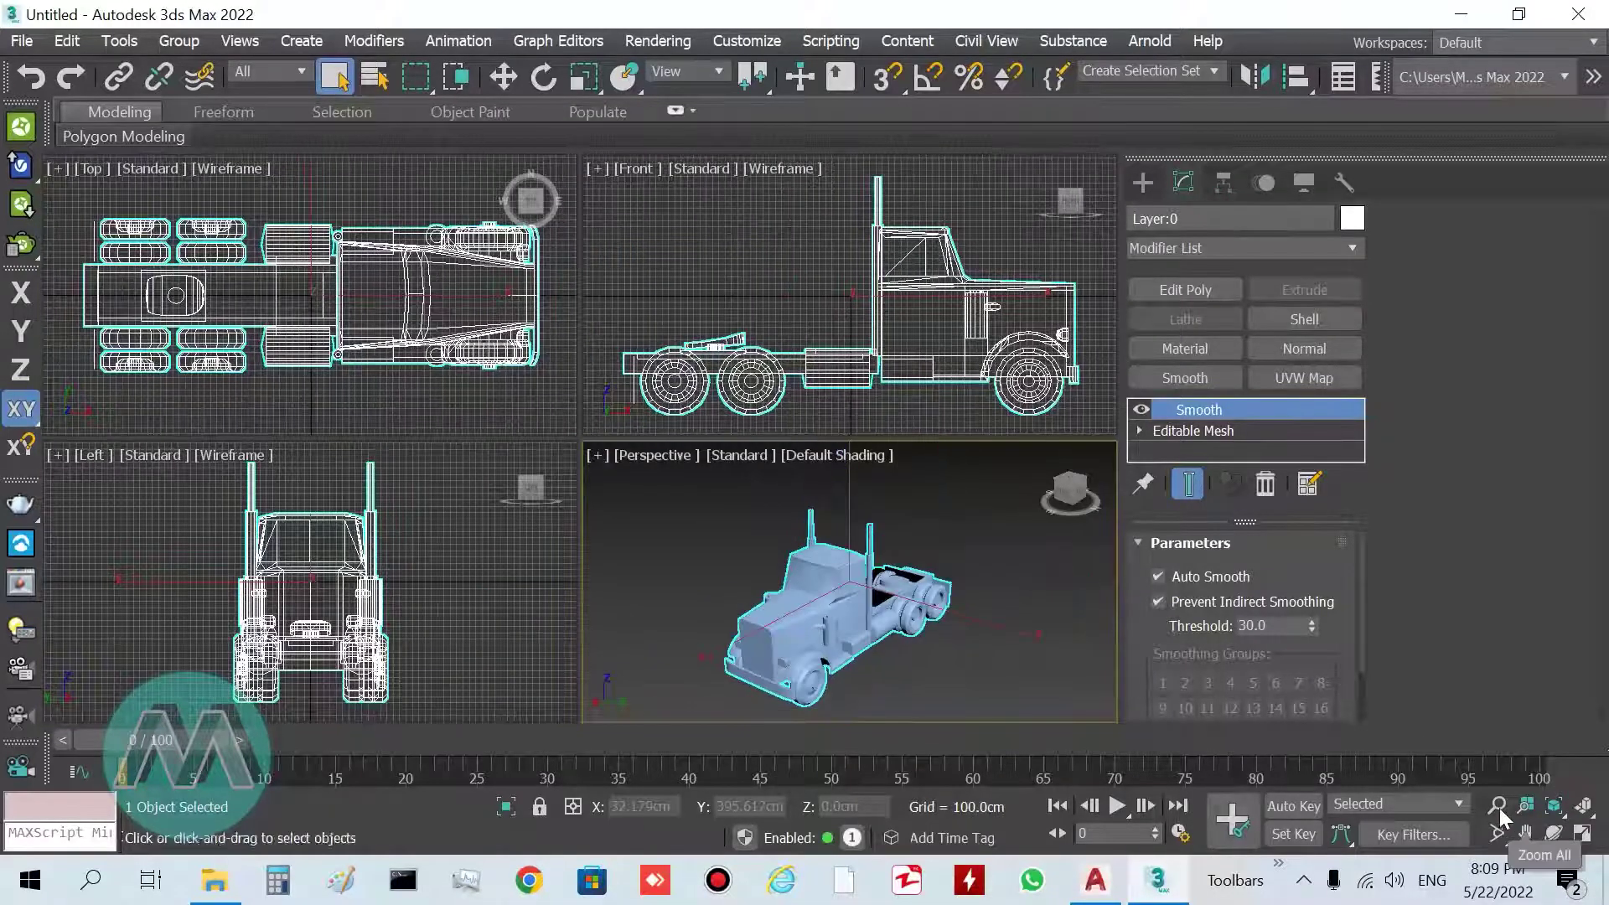
click(1497, 806)
drag(735, 656, 867, 646)
key(Escape)
click(1555, 834)
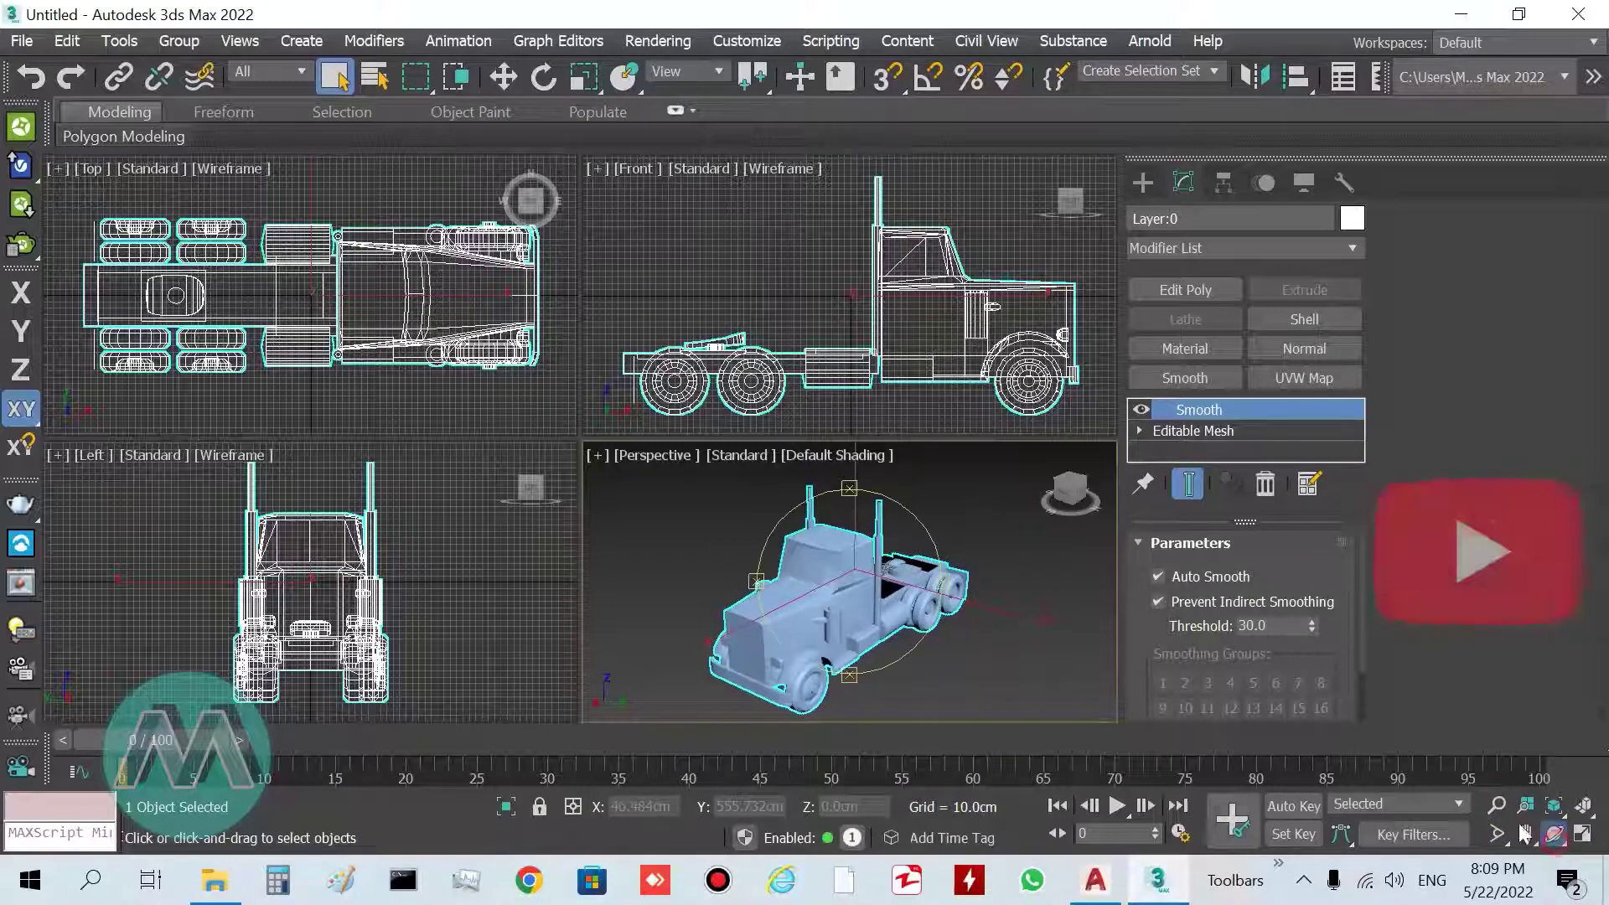
drag(872, 637, 888, 670)
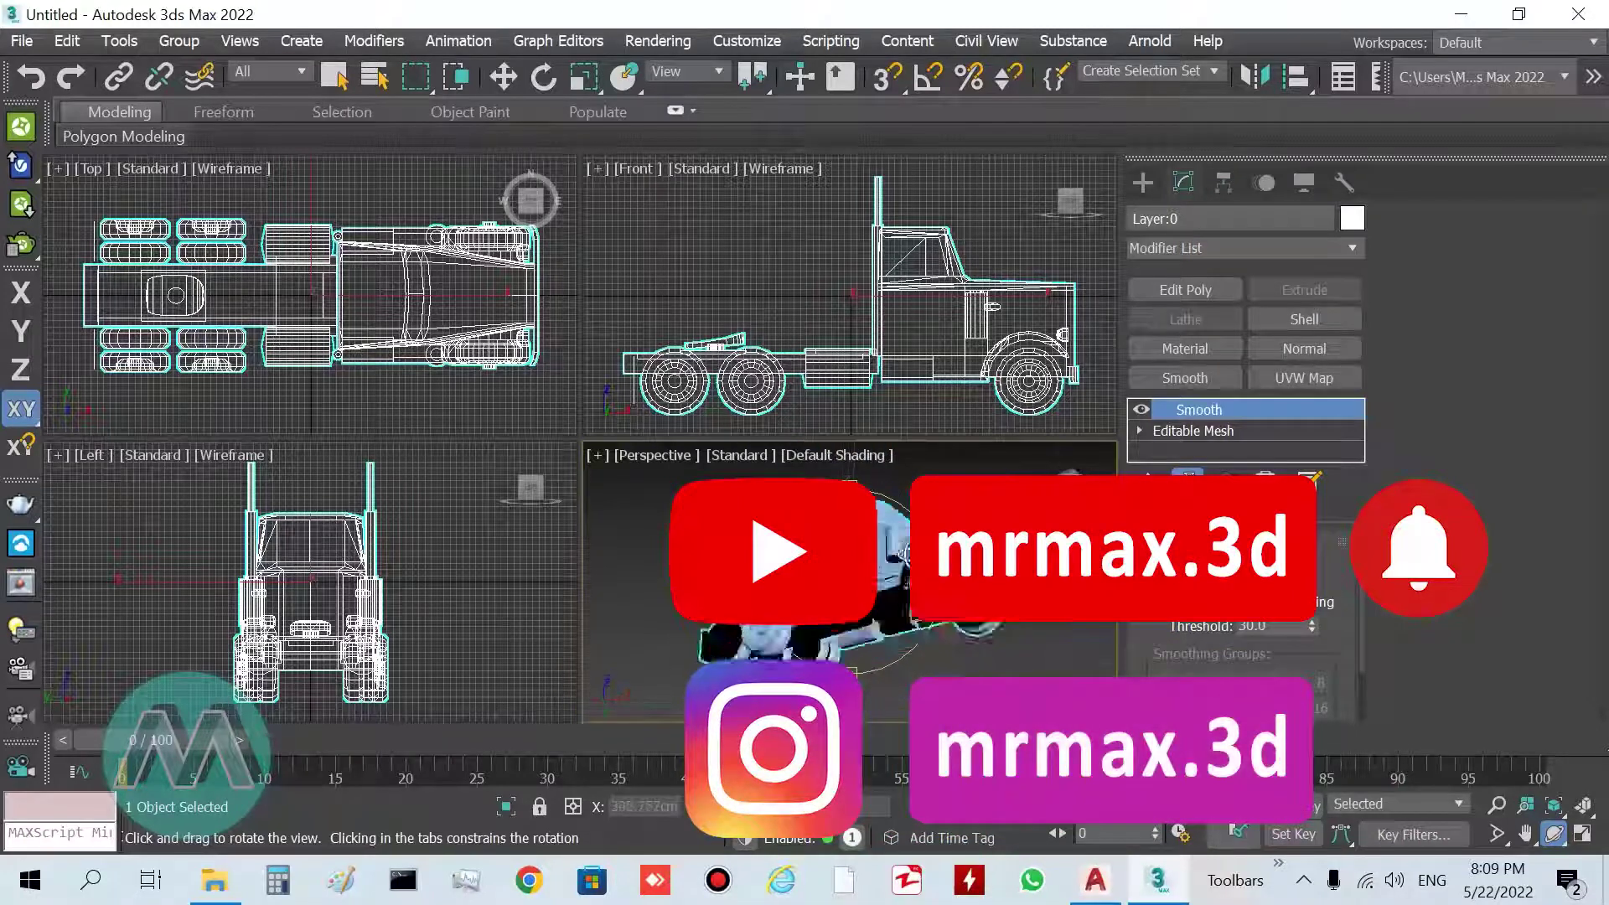